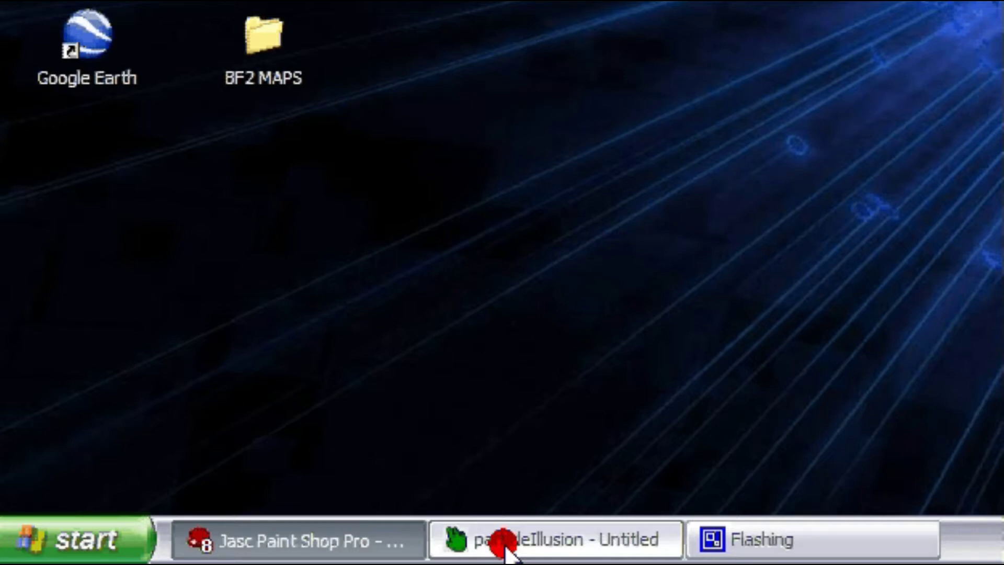
Restore the Jasc Paint Shop Pro window from the taskbar
{"action": "left_click", "coordinate": [349, 544]}
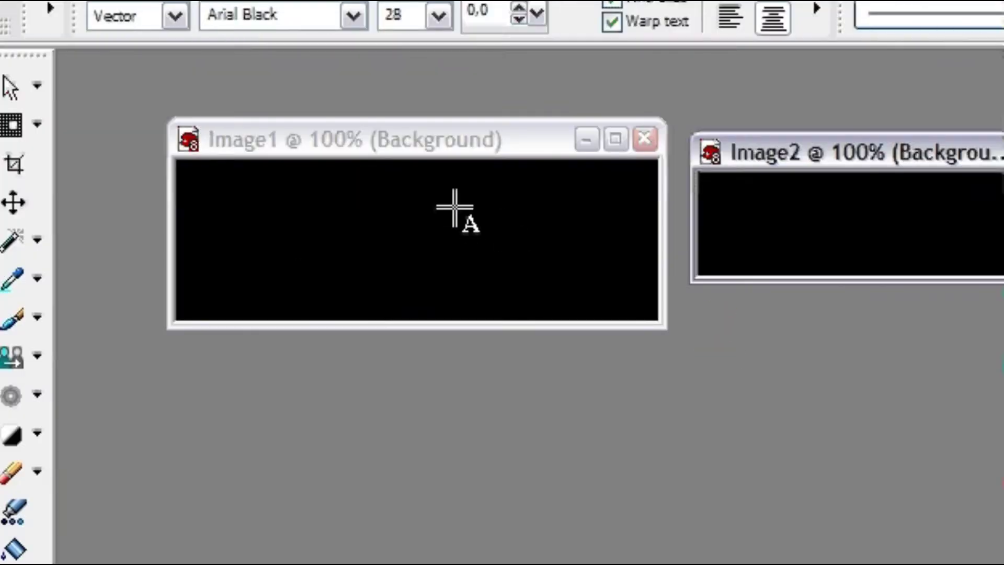
Create a new 256 x 64 pixel image with a black background
{"action": "left_click", "coordinate": [560, 5]}
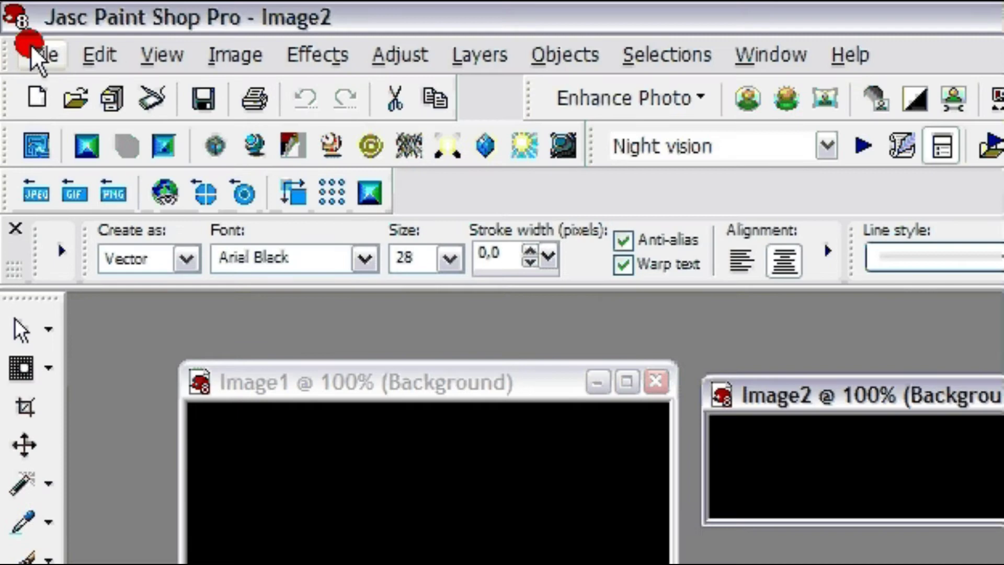
{"action": "left_click", "coordinate": [31, 49]}
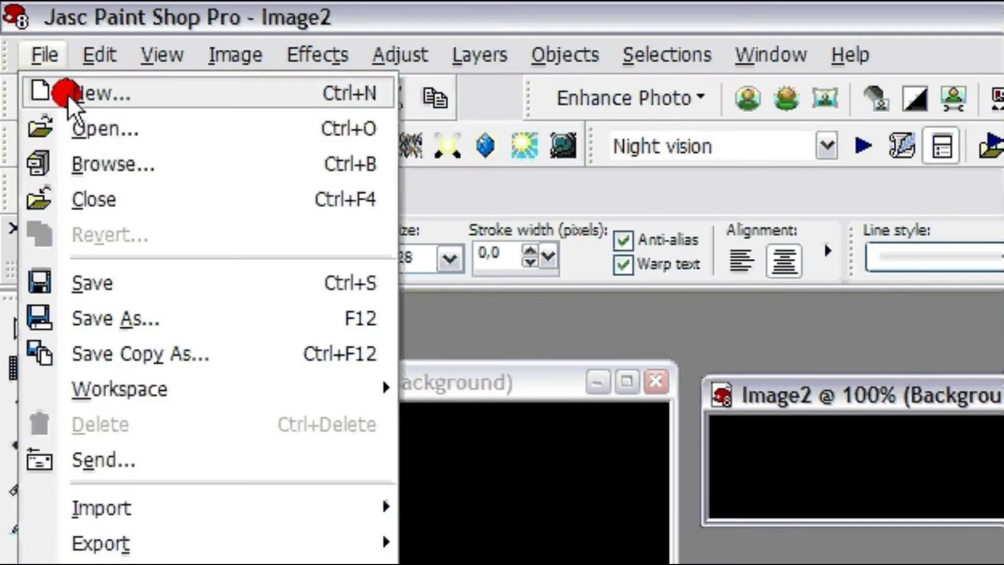
{"action": "left_click", "coordinate": [73, 93]}
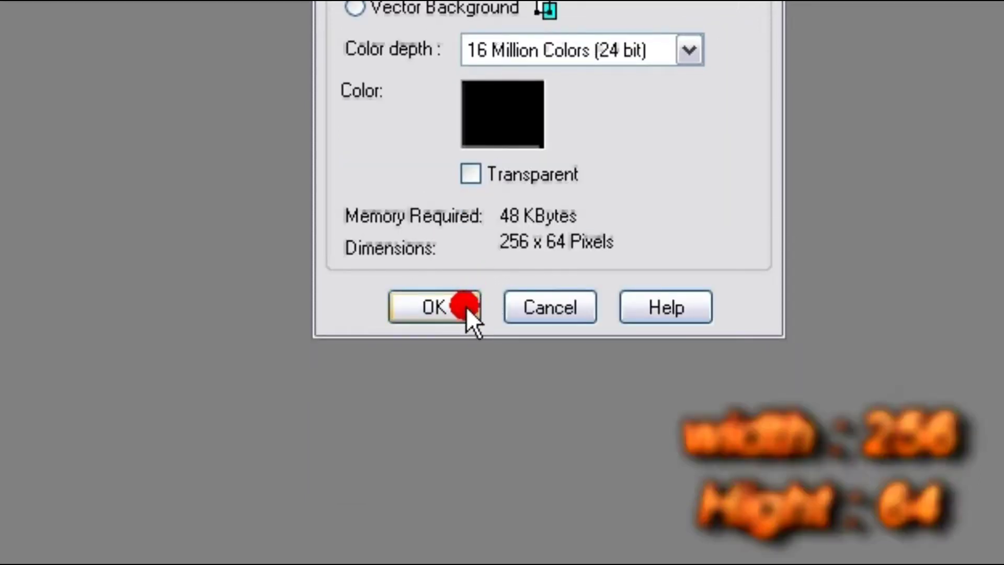
{"action": "left_click", "coordinate": [465, 307]}
Replace the placeholder text with 'Wierddane' as vector text on Image3
{"action": "left_click_drag", "start_coordinate": [455, 151], "coordinate": [646, 199]}
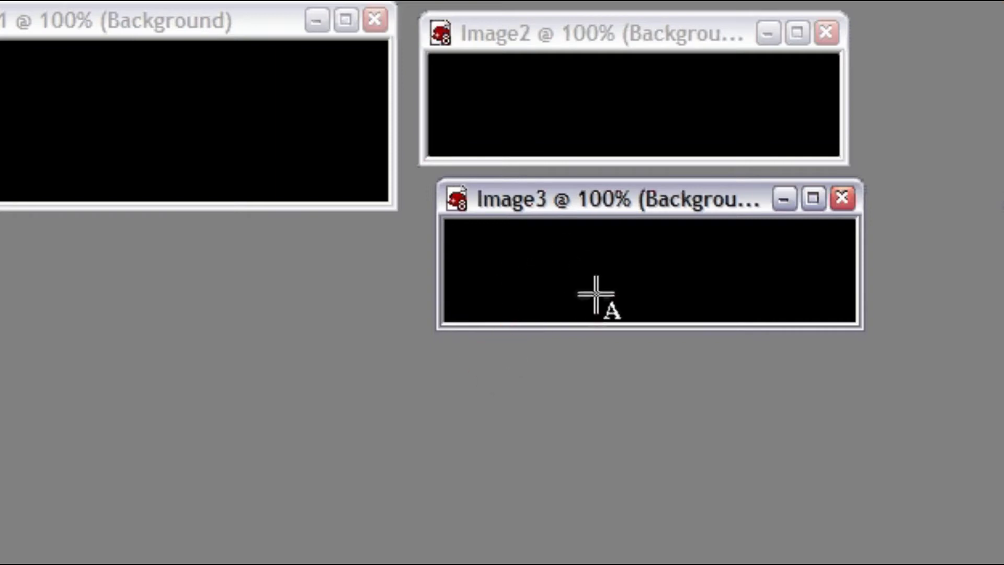
{"action": "left_click", "coordinate": [646, 293]}
{"action": "left_click_drag", "start_coordinate": [716, 476], "coordinate": [860, 476]}
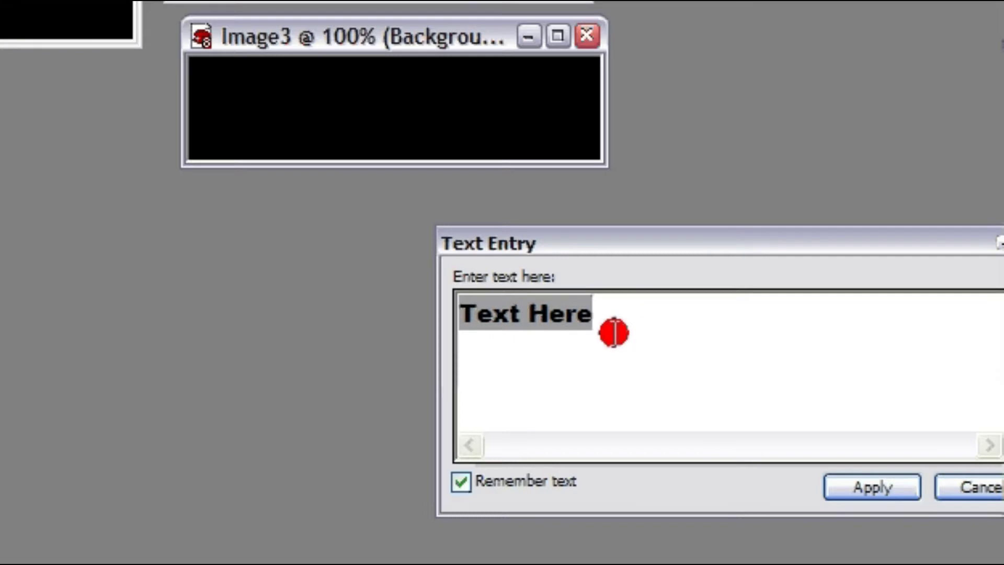
{"action": "type", "text": "Wierddane"}
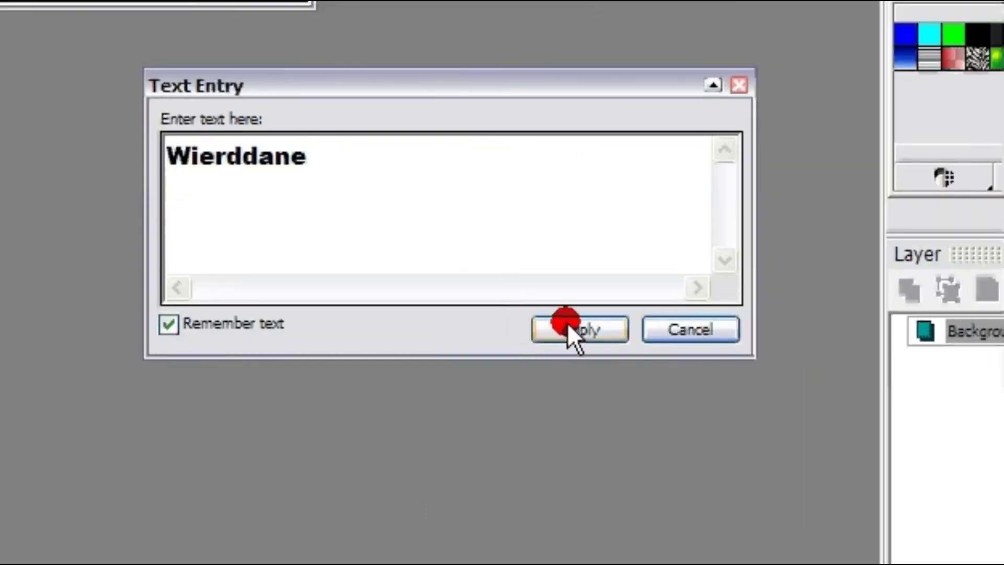
{"action": "left_click", "coordinate": [568, 327]}
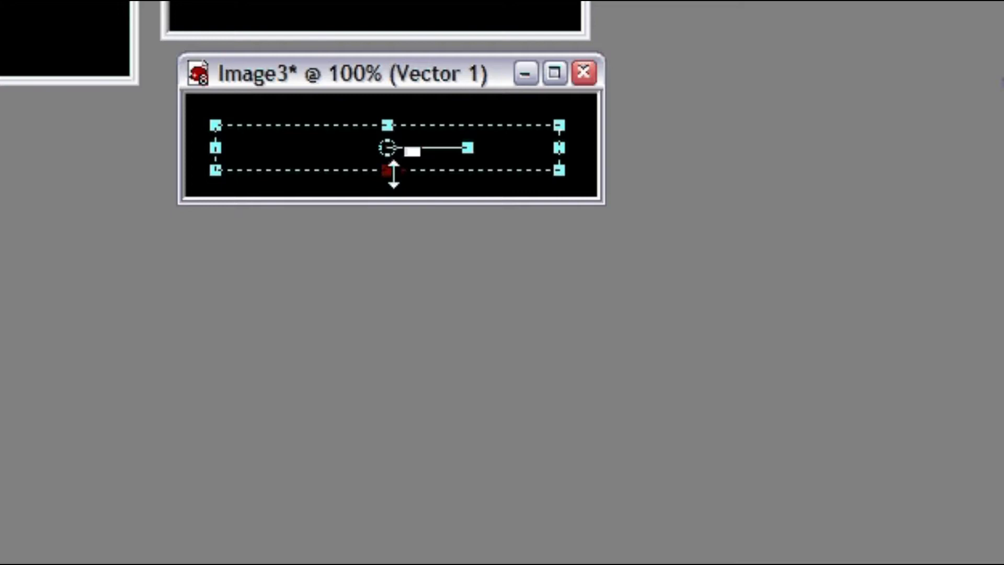
Stretch the Wierddane text object upward and deselect it
{"action": "left_click_drag", "start_coordinate": [391, 256], "coordinate": [390, 249]}
{"action": "left_click", "coordinate": [397, 378]}
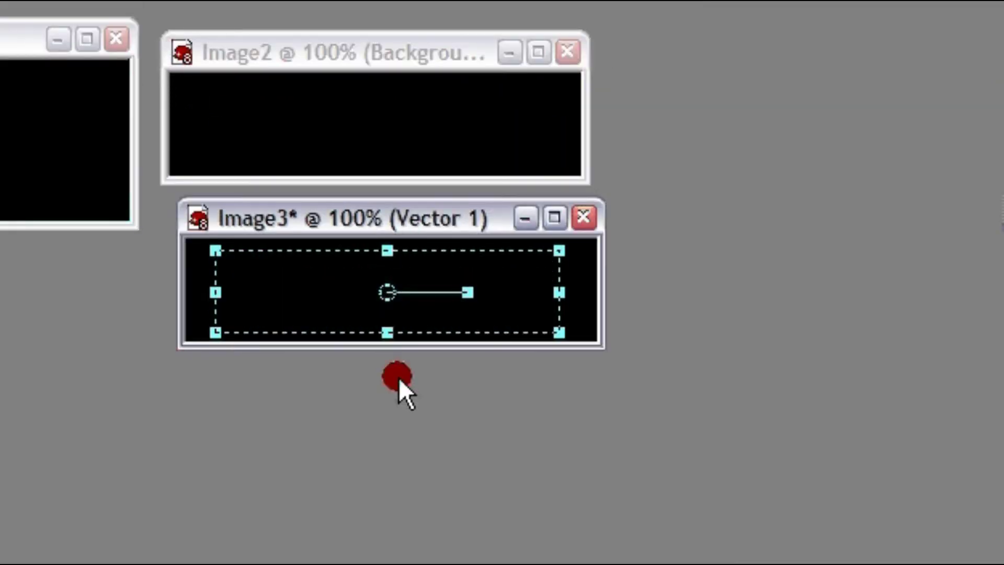
{"action": "left_click", "coordinate": [320, 348]}
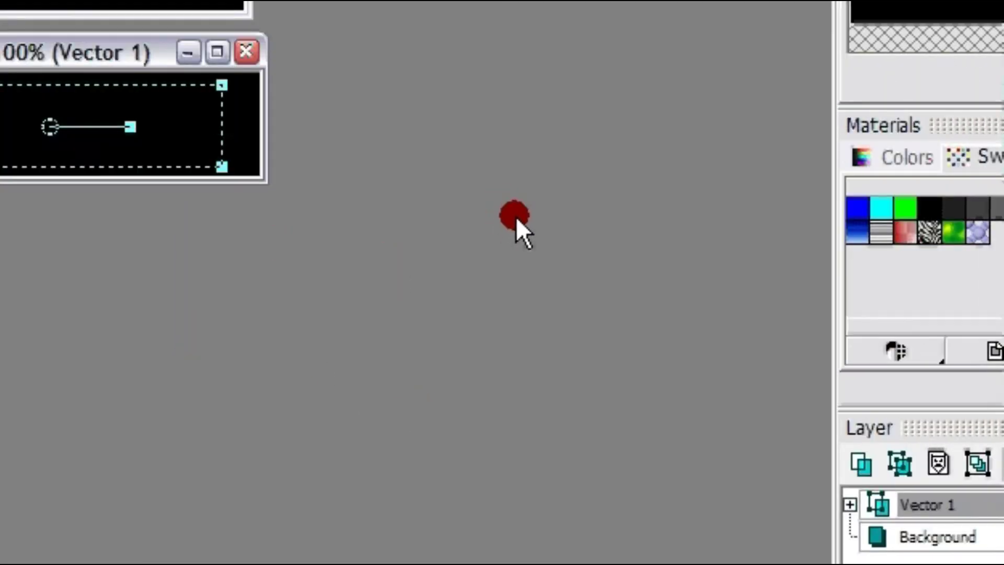
Change the black colour swatch to white
{"action": "left_click", "coordinate": [994, 156]}
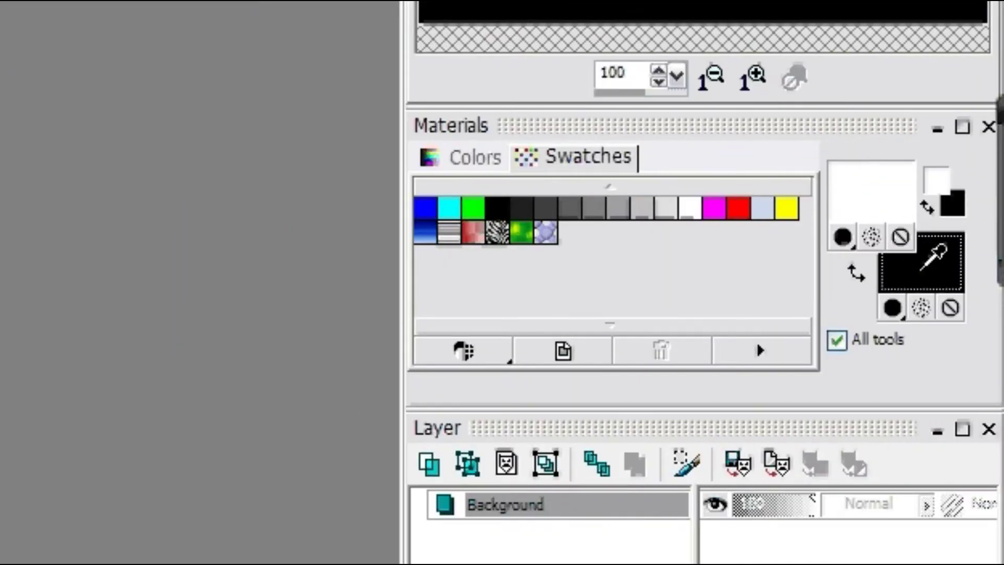
{"action": "left_click", "coordinate": [922, 270]}
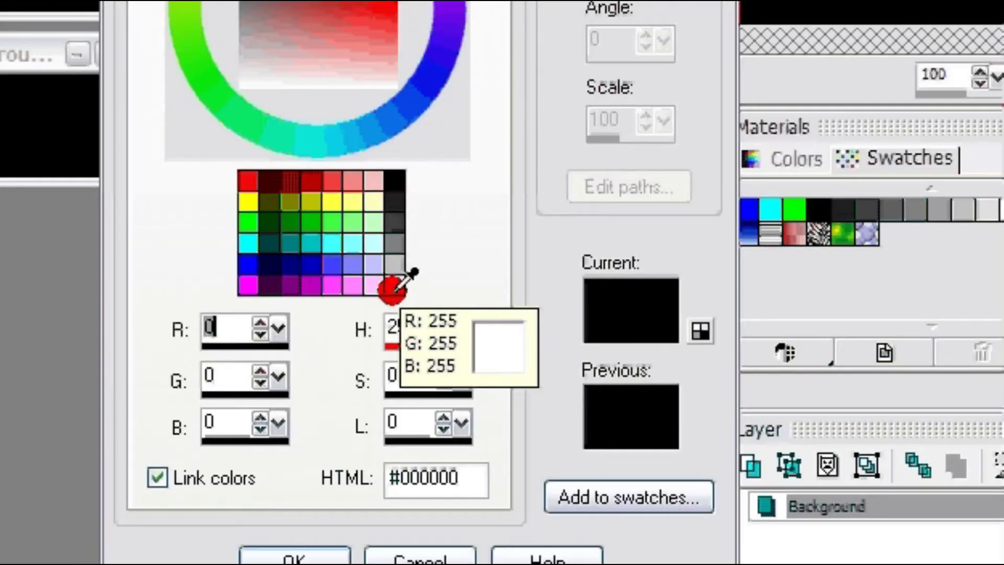
{"action": "left_click", "coordinate": [395, 289]}
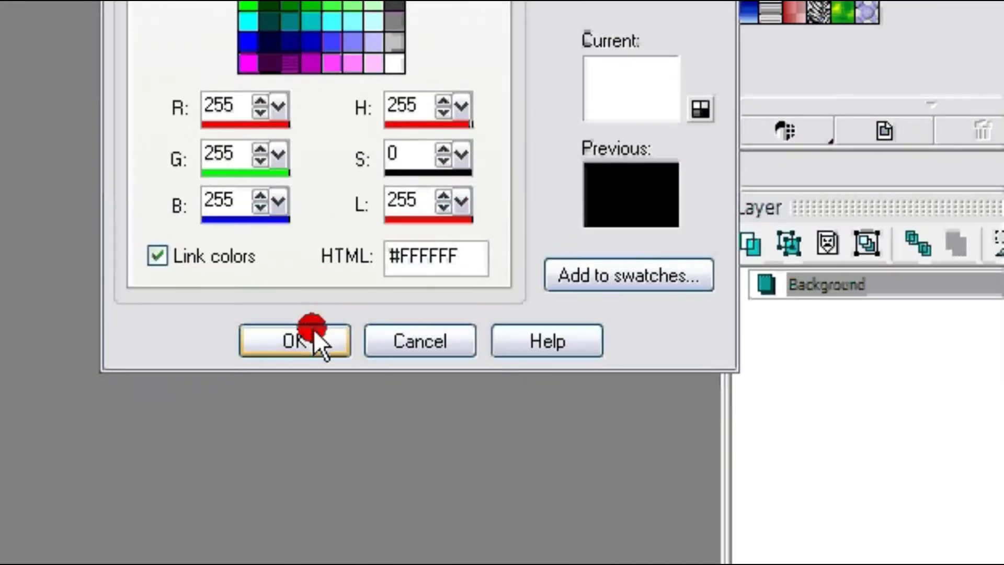
{"action": "left_click", "coordinate": [294, 556]}
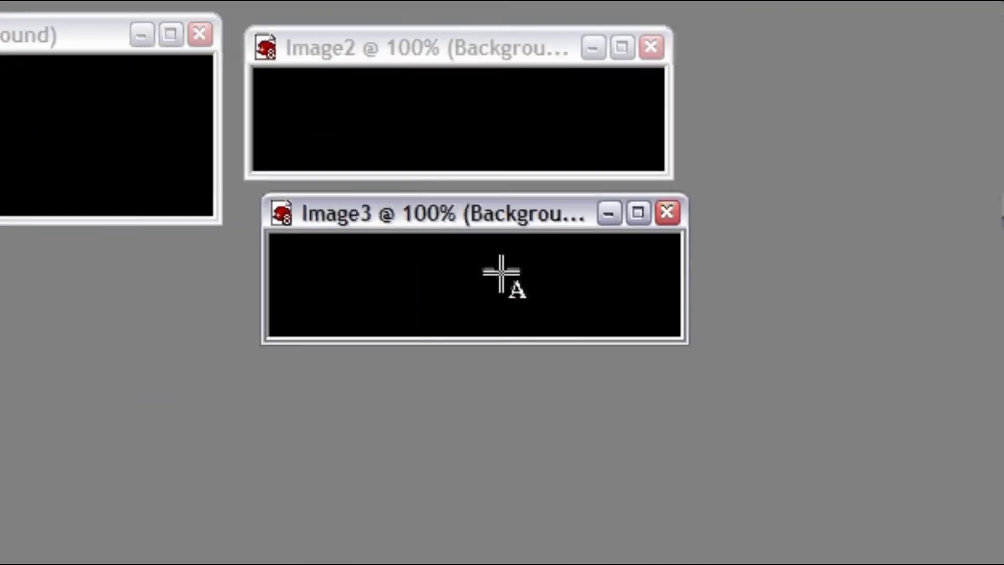
Re-apply the Wierddane text in white and stretch it to fill the canvas
{"action": "left_click", "coordinate": [473, 293]}
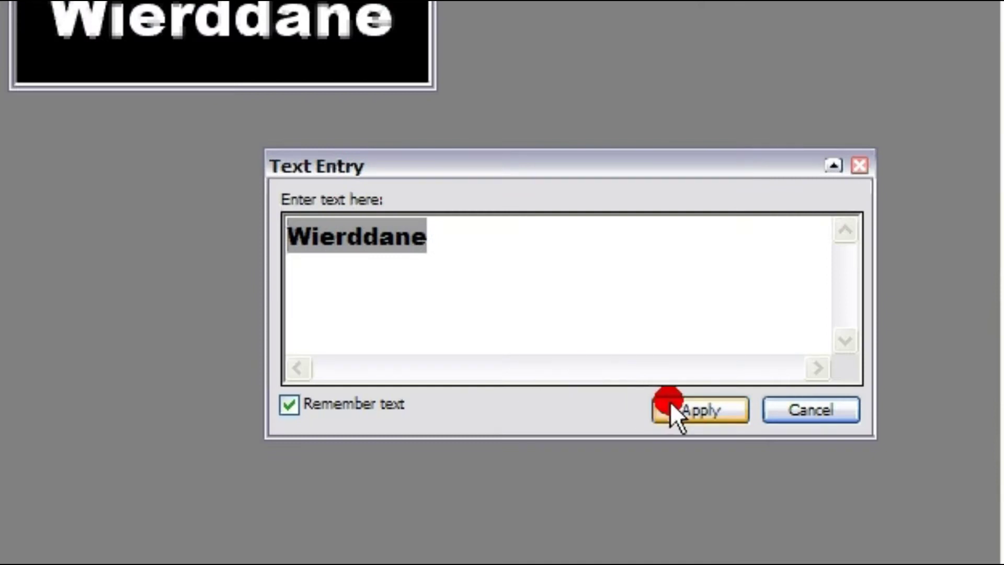
{"action": "left_click", "coordinate": [670, 401]}
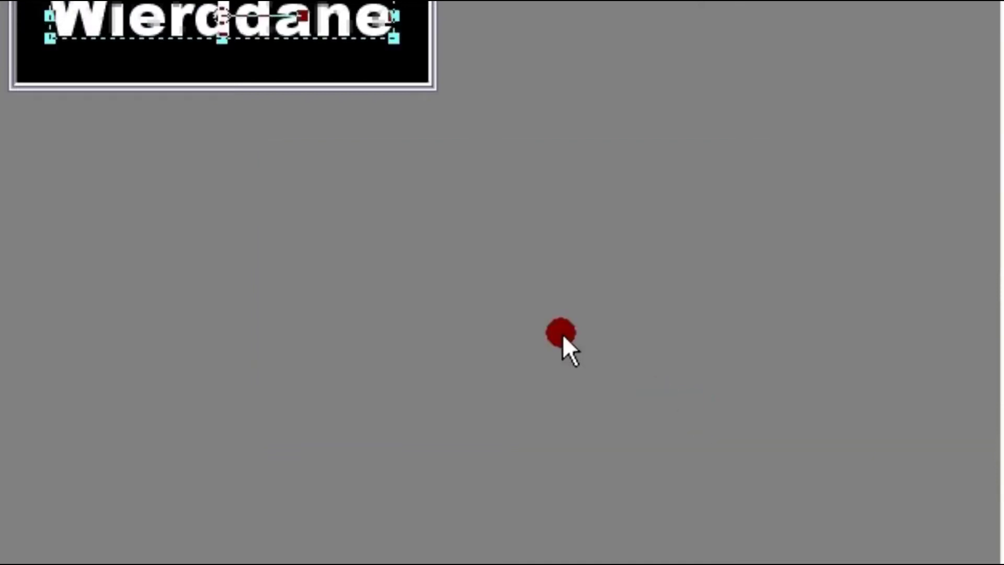
{"action": "left_click_drag", "start_coordinate": [477, 208], "coordinate": [480, 235]}
{"action": "left_click_drag", "start_coordinate": [648, 197], "coordinate": [661, 200]}
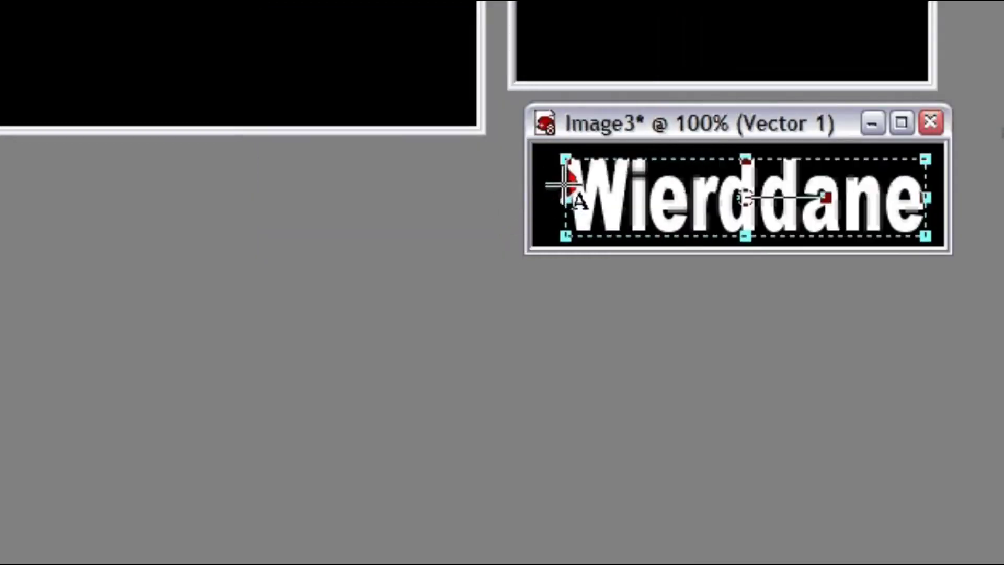
{"action": "left_click_drag", "start_coordinate": [305, 193], "coordinate": [295, 197]}
{"action": "left_click_drag", "start_coordinate": [558, 196], "coordinate": [554, 197]}
{"action": "left_click_drag", "start_coordinate": [742, 161], "coordinate": [739, 153]}
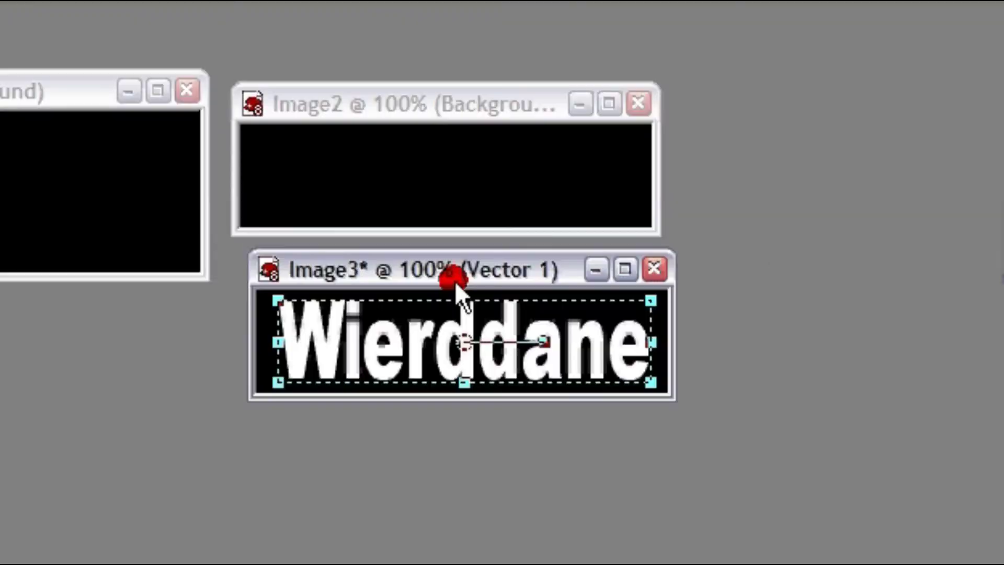
Move the Image3 window down and left and make Image1 active
{"action": "left_click_drag", "start_coordinate": [376, 410], "coordinate": [376, 410]}
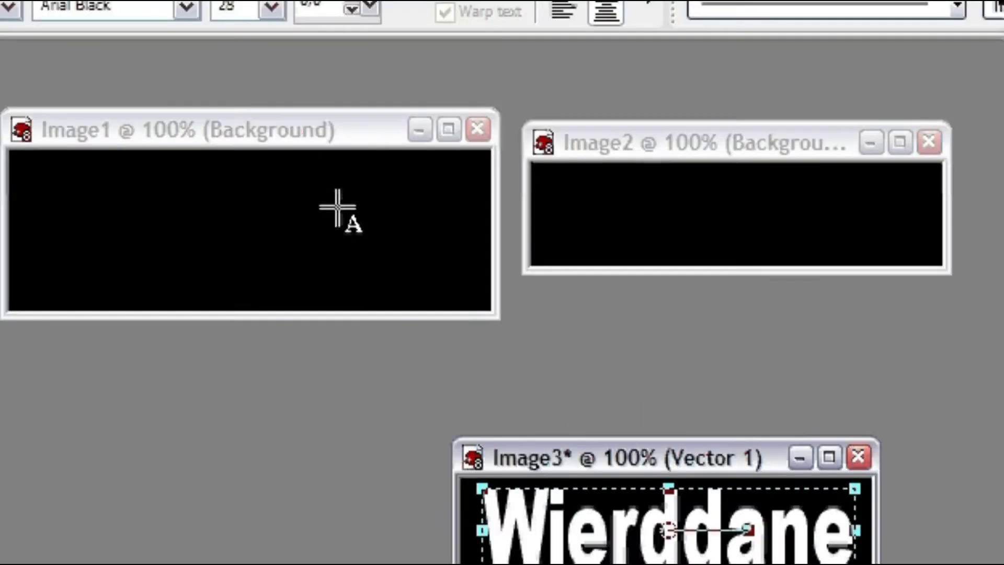
{"action": "left_click", "coordinate": [260, 131]}
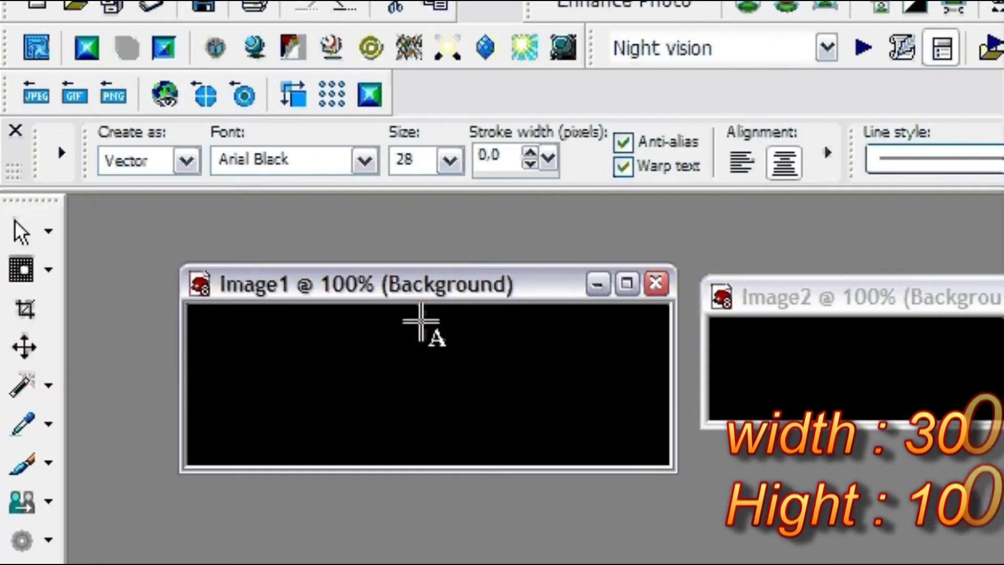
{"action": "left_click", "coordinate": [238, 308]}
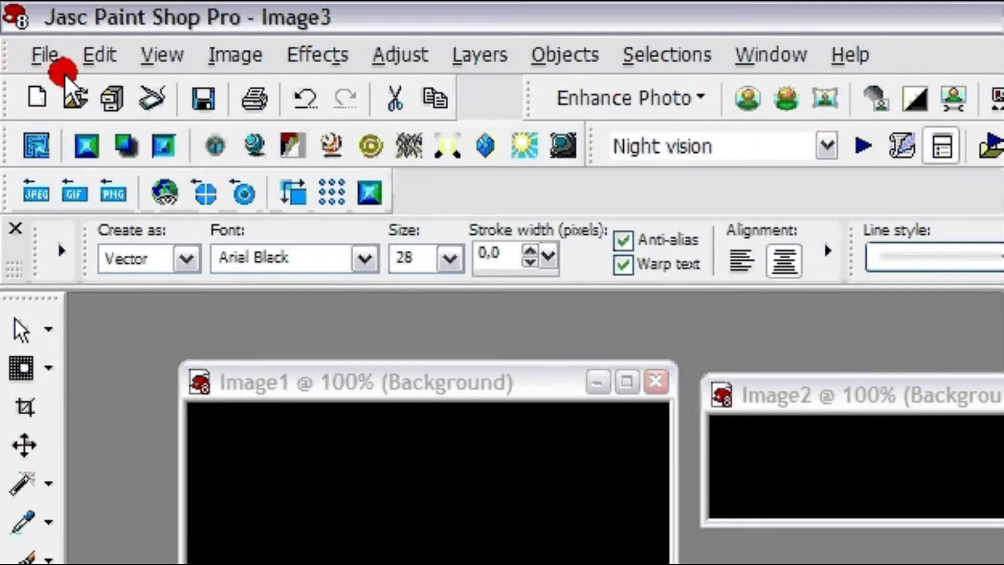
{"action": "left_click", "coordinate": [46, 55]}
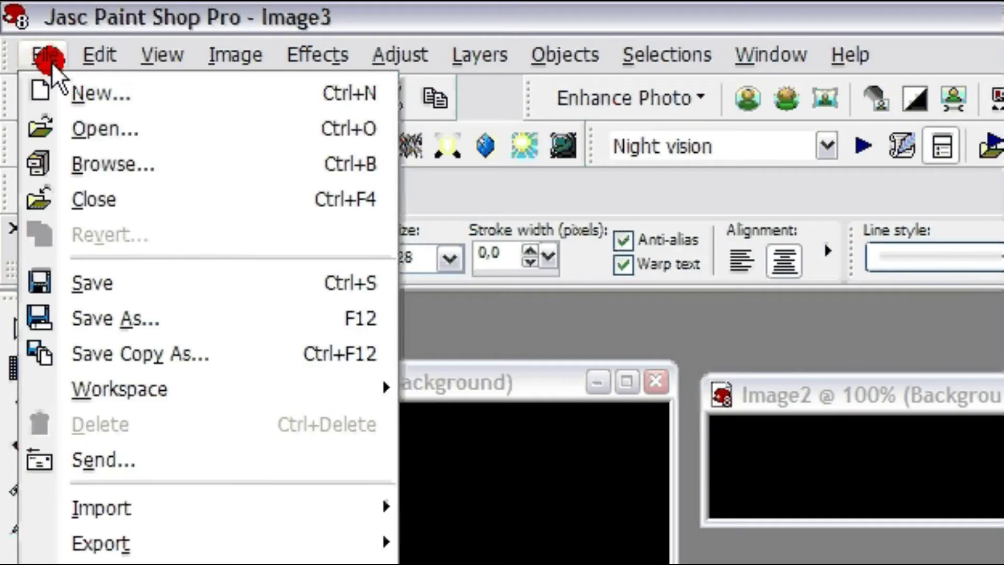
Save Image3 as a 24-bit, 16.7 million colour PNG and minimise Paint Shop Pro
{"action": "left_click", "coordinate": [99, 318]}
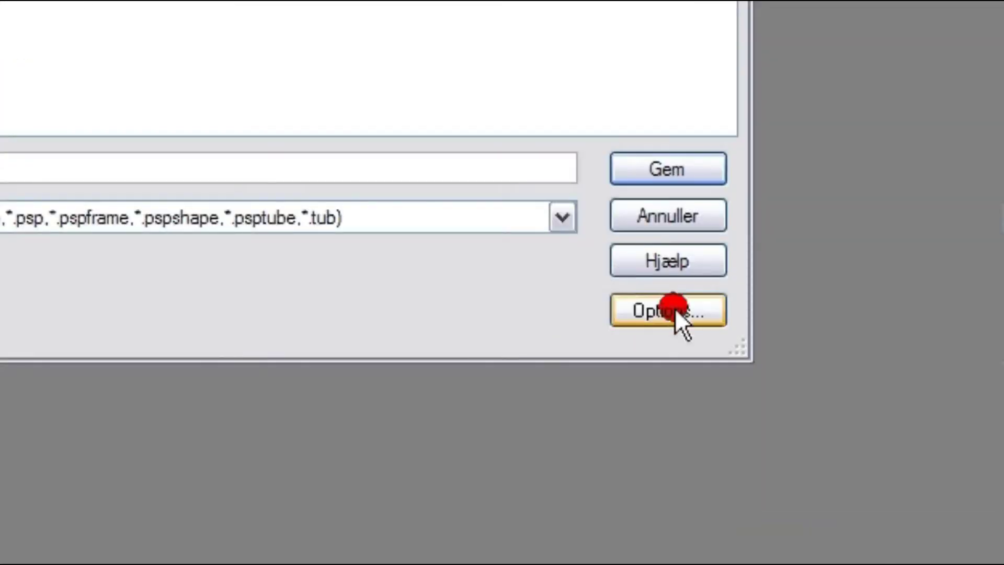
{"action": "left_click", "coordinate": [565, 363]}
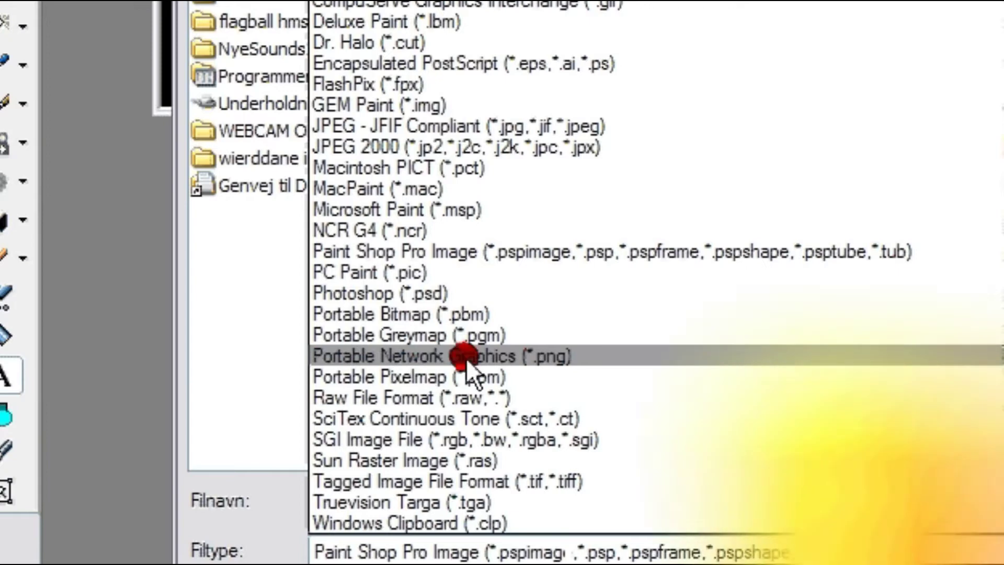
{"action": "left_click", "coordinate": [557, 356]}
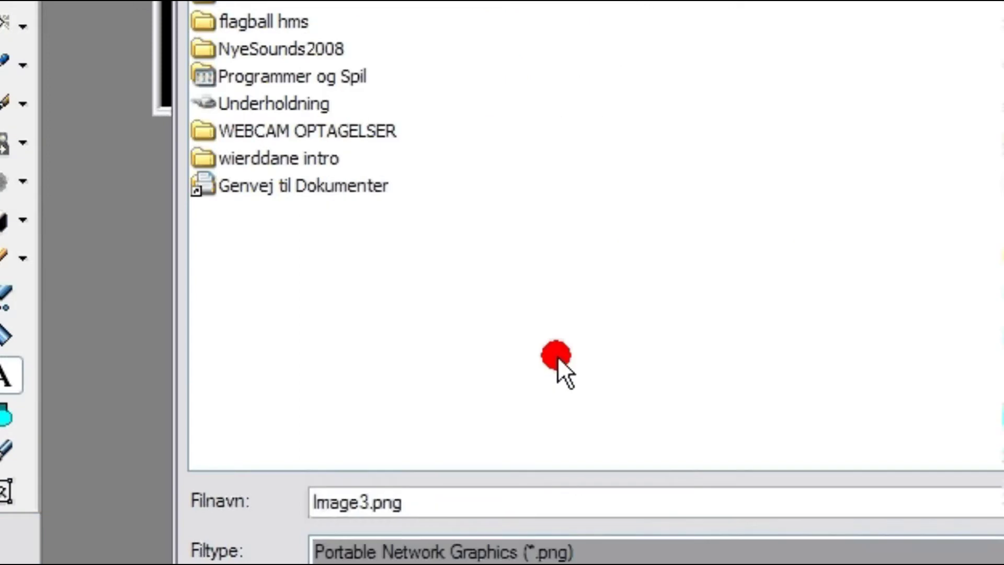
{"action": "left_click", "coordinate": [626, 309]}
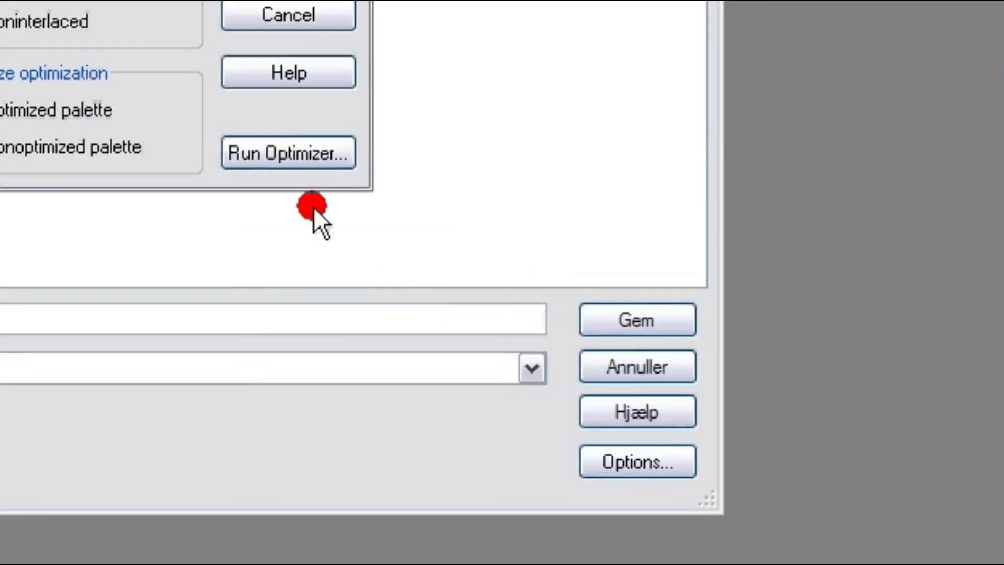
{"action": "left_click", "coordinate": [287, 152]}
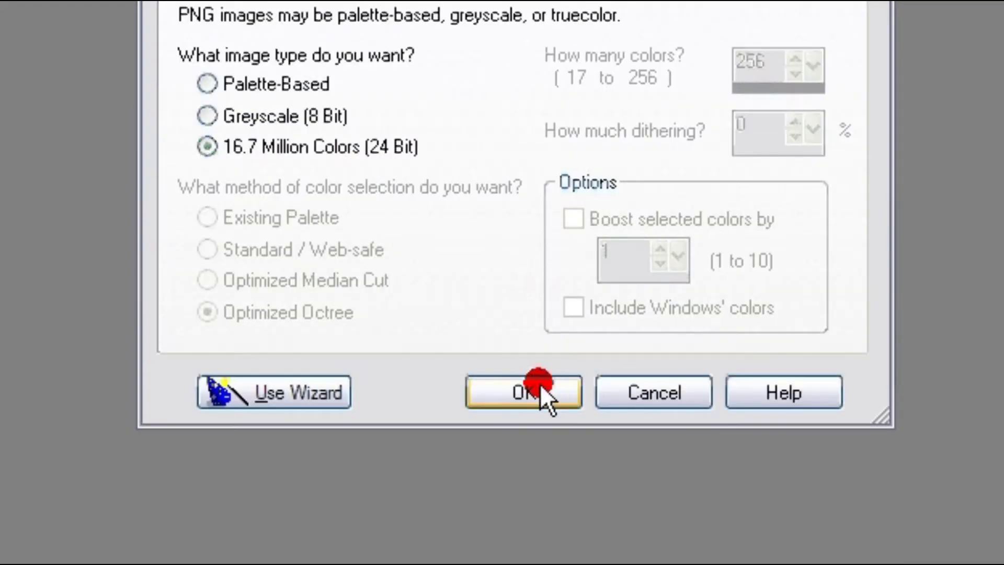
{"action": "left_click", "coordinate": [542, 379]}
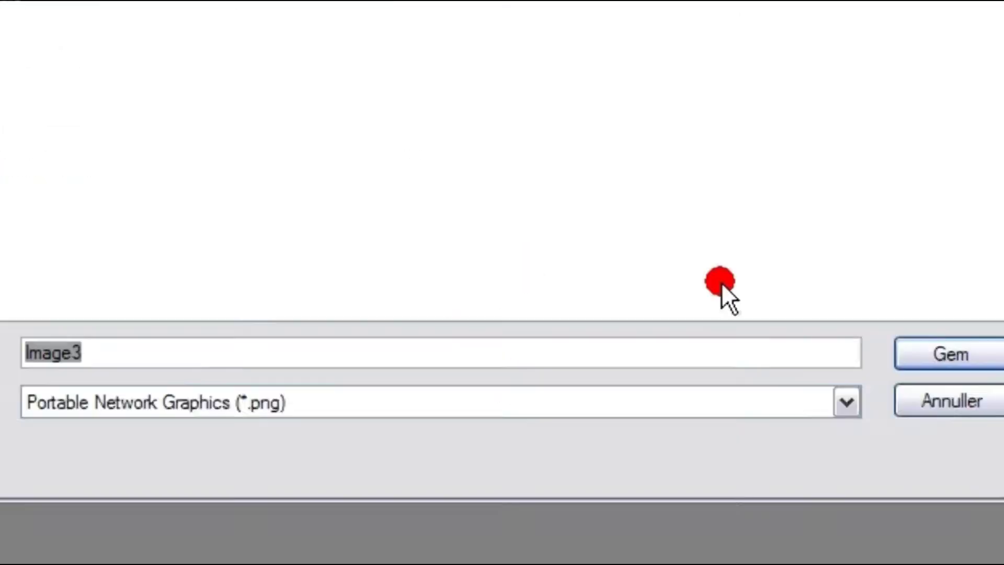
{"action": "left_click", "coordinate": [611, 352]}
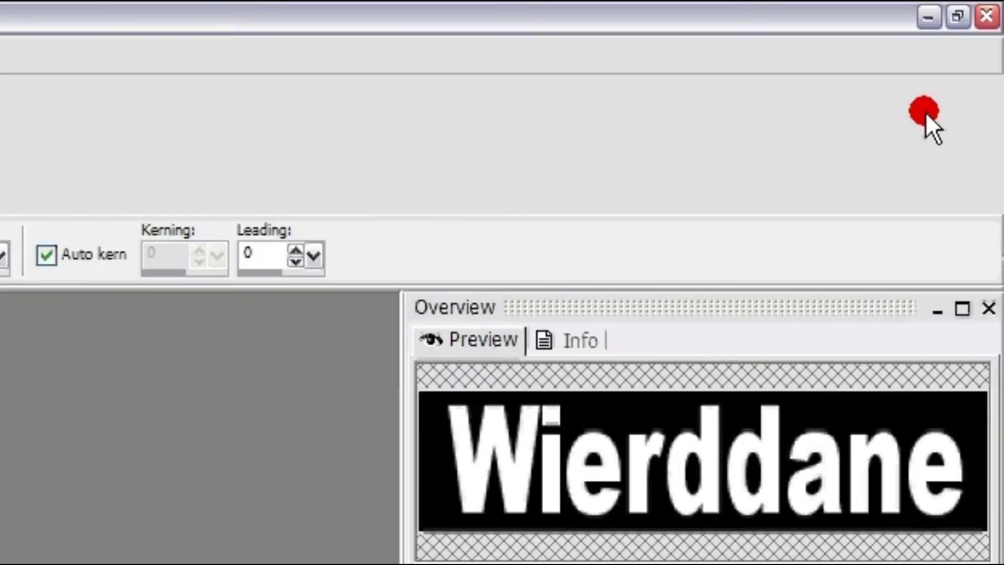
{"action": "left_click", "coordinate": [928, 16]}
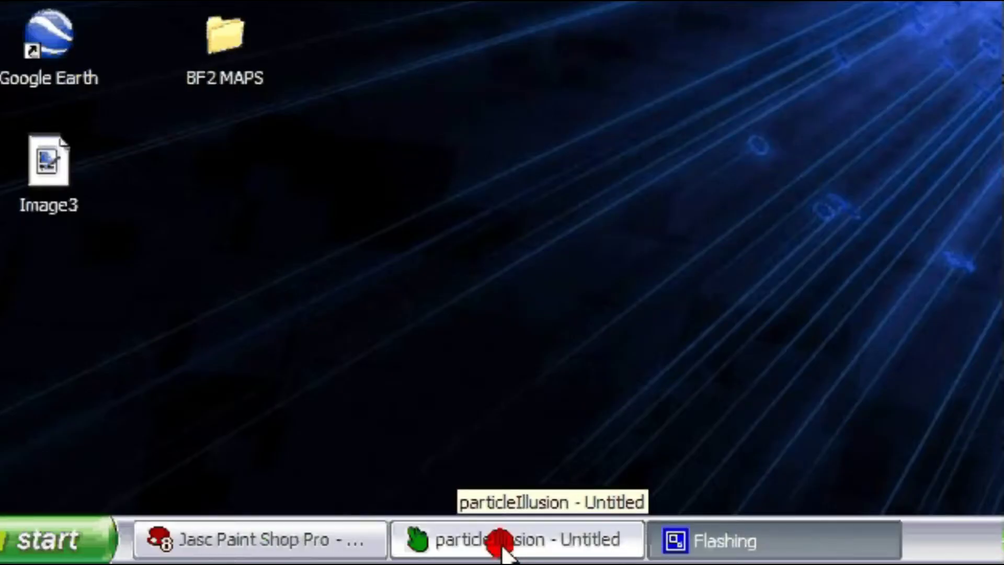
Restore particleIllusion and select Layer 0 with the BlackScreen.jpg background
{"action": "left_click", "coordinate": [501, 544]}
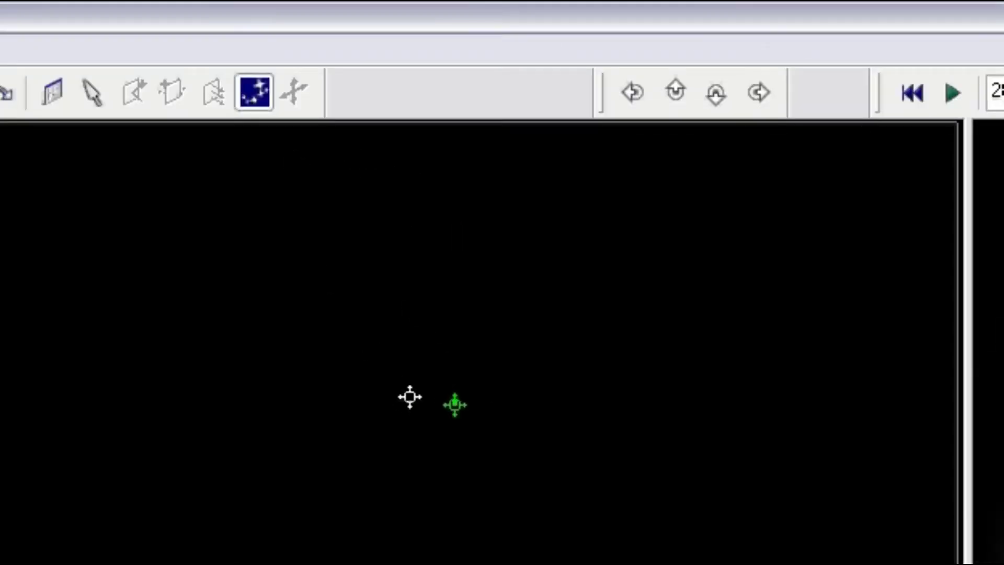
{"action": "left_click", "coordinate": [51, 198]}
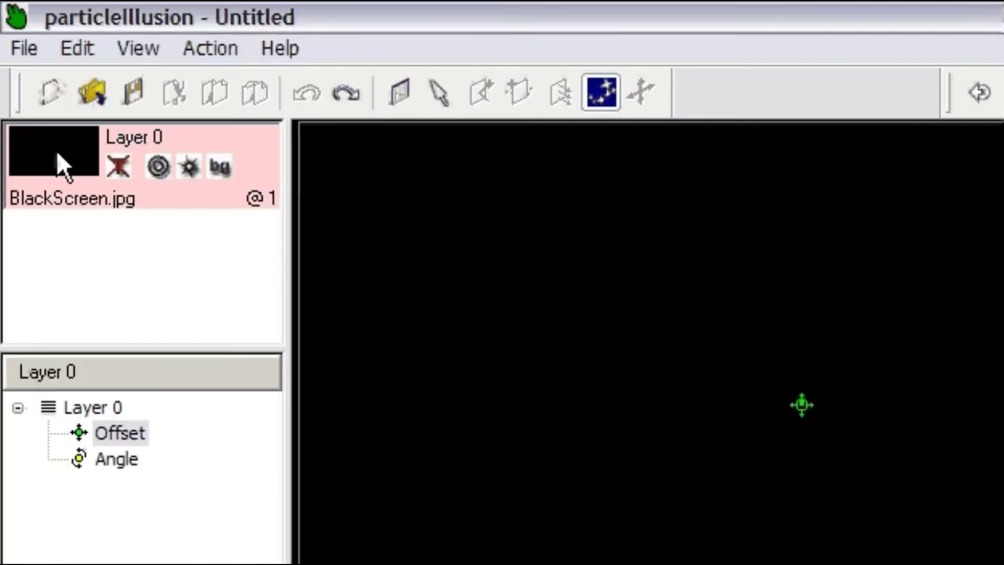
{"action": "left_click", "coordinate": [68, 191]}
{"action": "left_click", "coordinate": [204, 197]}
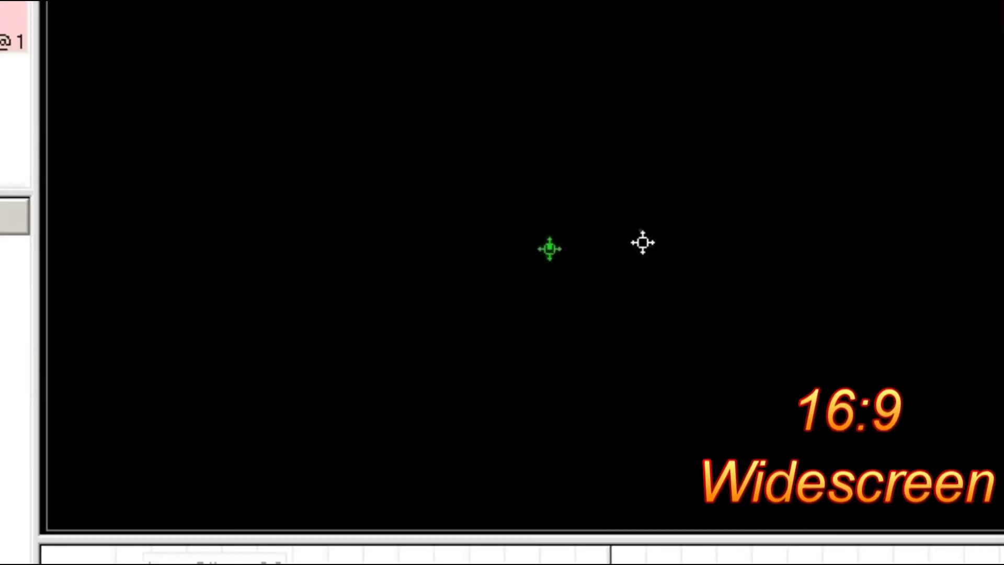
{"action": "left_click", "coordinate": [177, 244]}
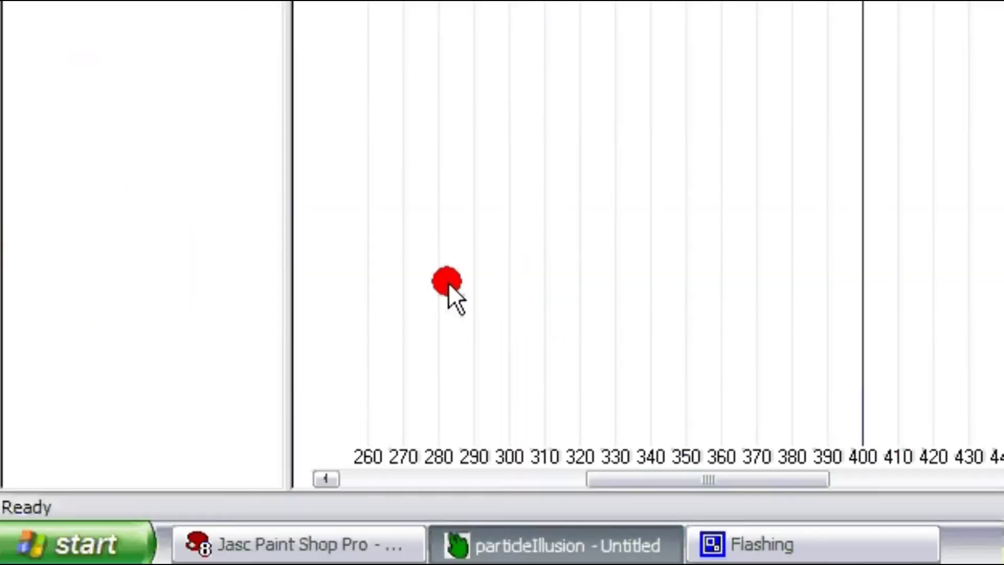
{"action": "left_click", "coordinate": [309, 535]}
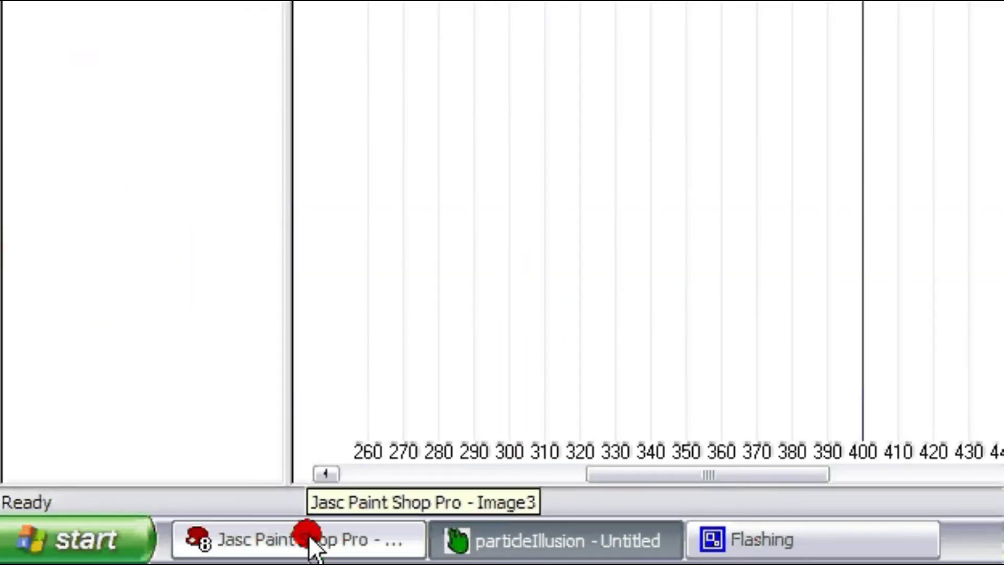
Restore and focus the minimised black 625 x 350 image window
{"action": "left_click", "coordinate": [310, 535]}
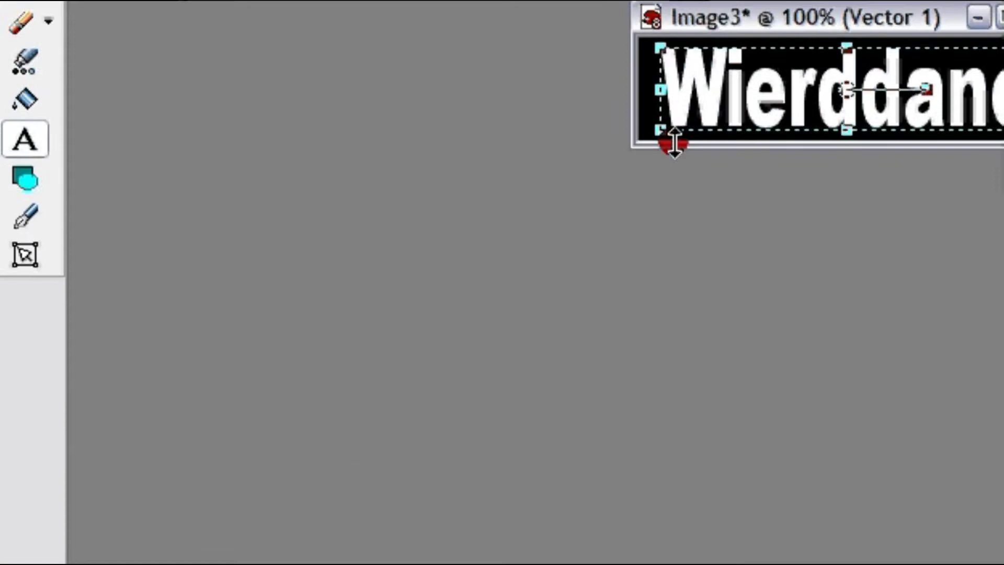
{"action": "left_click", "coordinate": [341, 414]}
{"action": "left_click", "coordinate": [253, 463]}
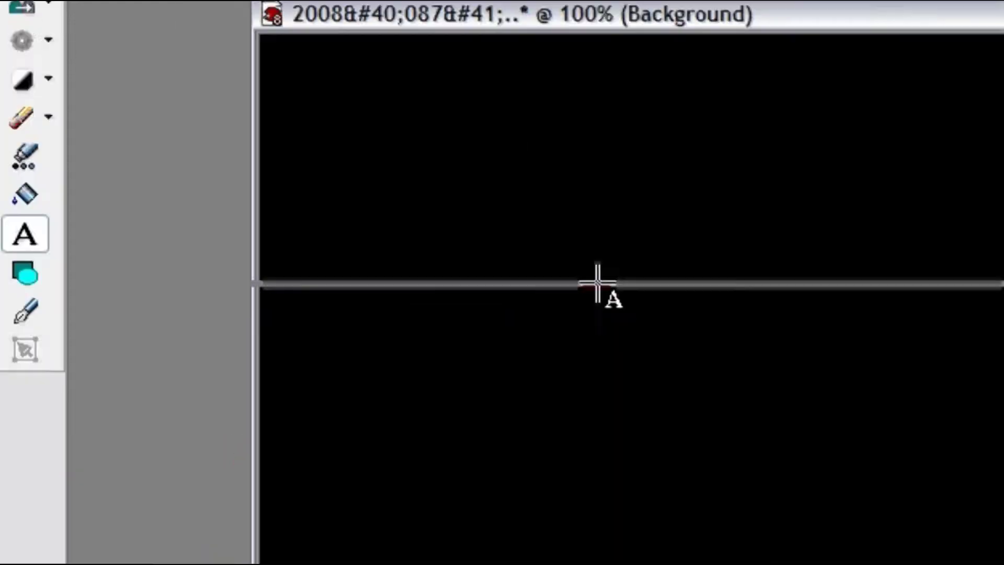
{"action": "left_click", "coordinate": [731, 18]}
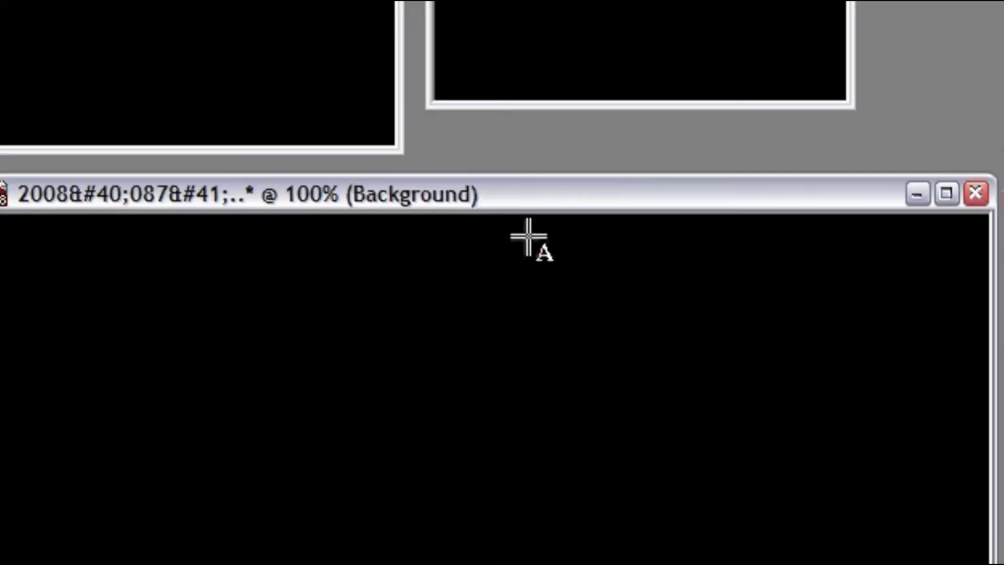
{"action": "left_click", "coordinate": [534, 199]}
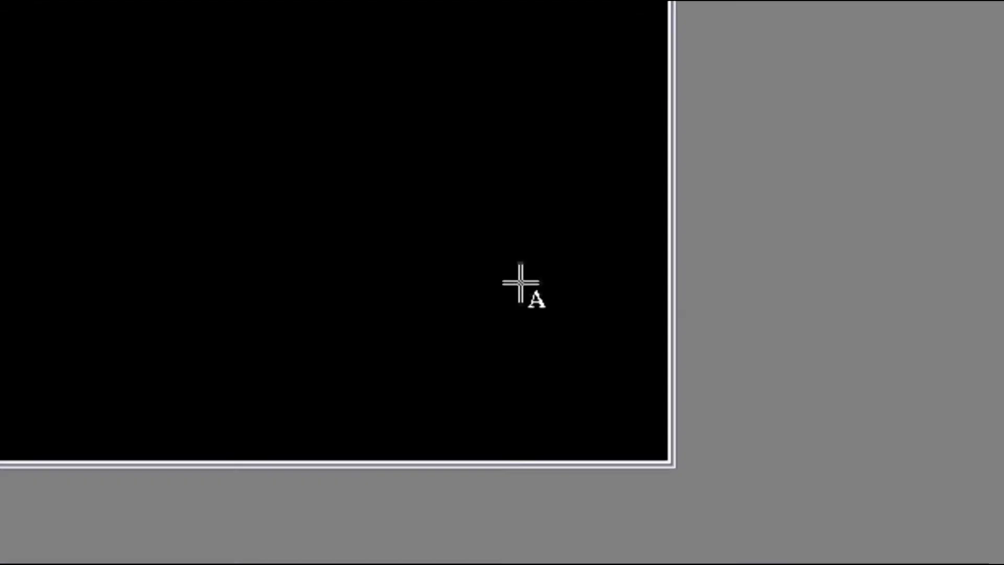
{"action": "left_click", "coordinate": [863, 497]}
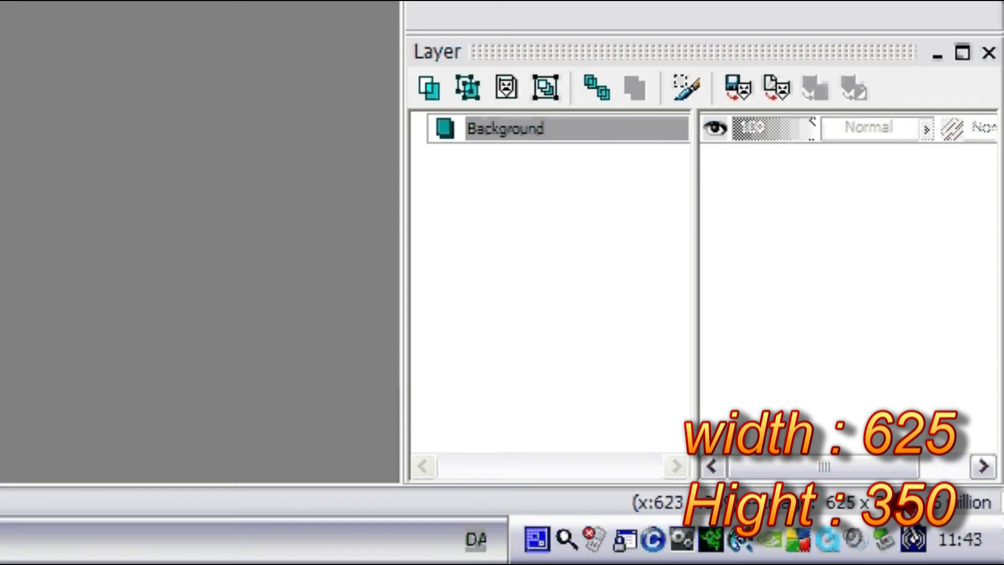
{"action": "left_click", "coordinate": [288, 213]}
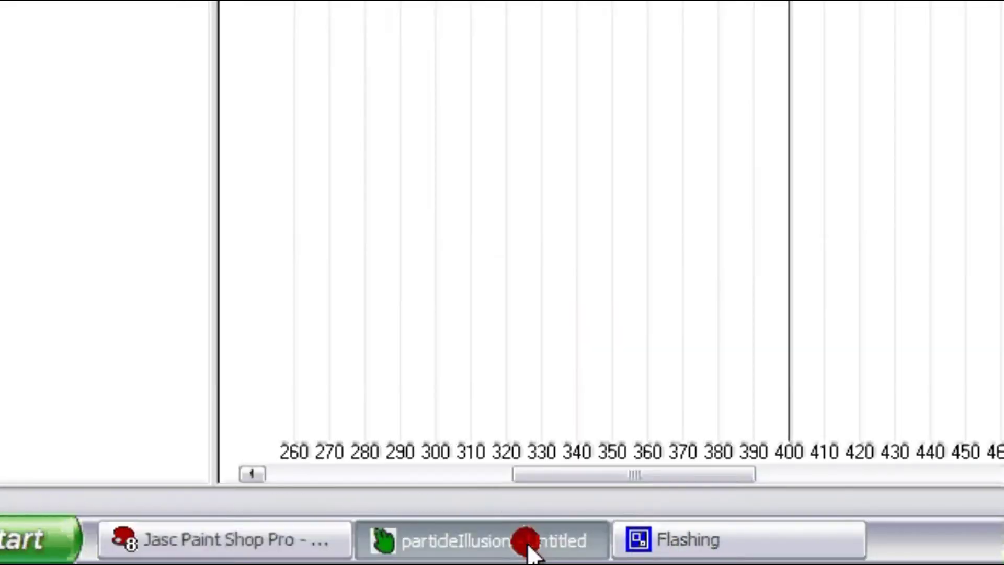
Try the Clouds Swirl In 2 emitter, then cancel loading the logo_01 library
{"action": "left_click", "coordinate": [639, 281]}
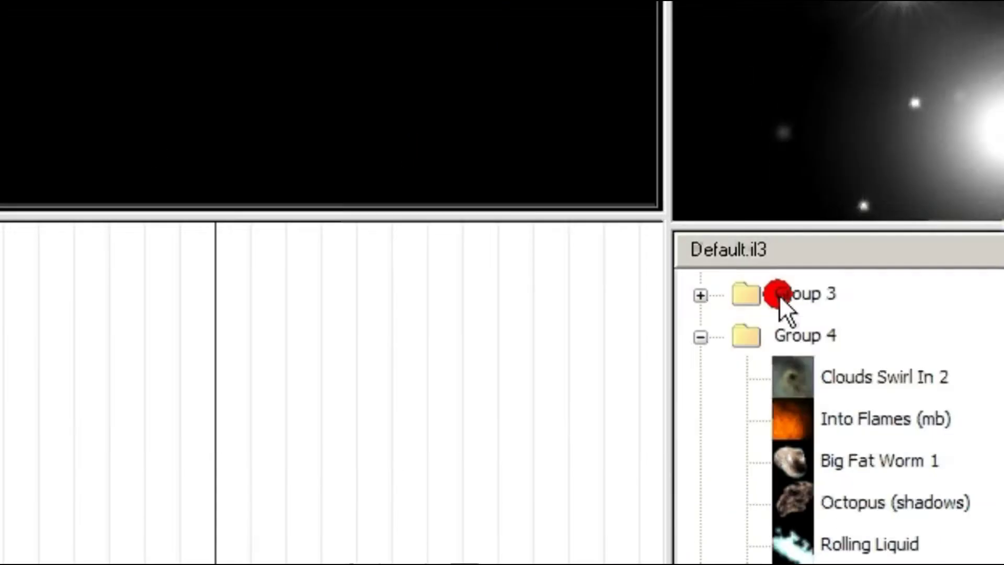
{"action": "left_click", "coordinate": [612, 231]}
{"action": "left_click", "coordinate": [673, 253]}
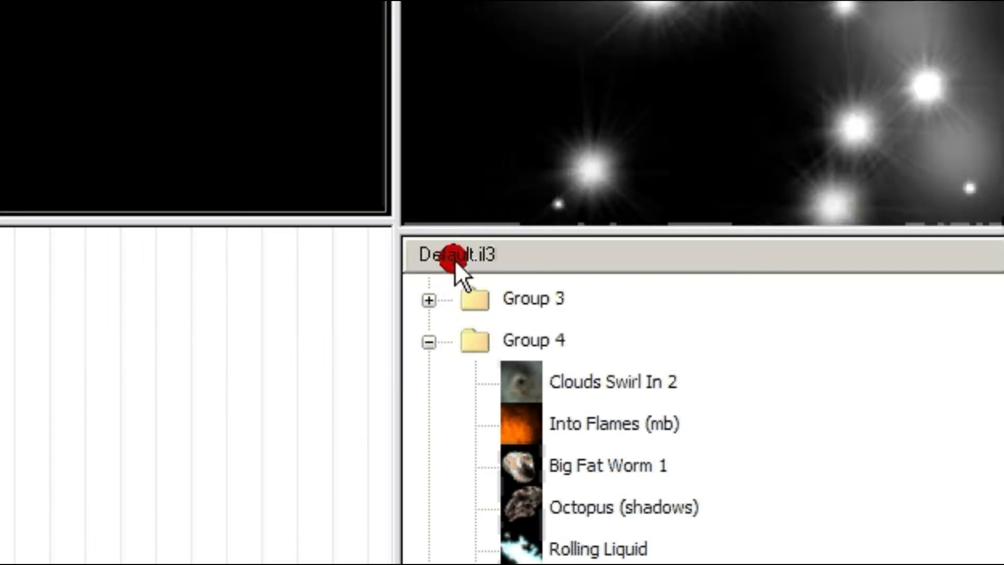
{"action": "left_click", "coordinate": [456, 254]}
{"action": "left_click_drag", "start_coordinate": [5, 127], "coordinate": [456, 124]}
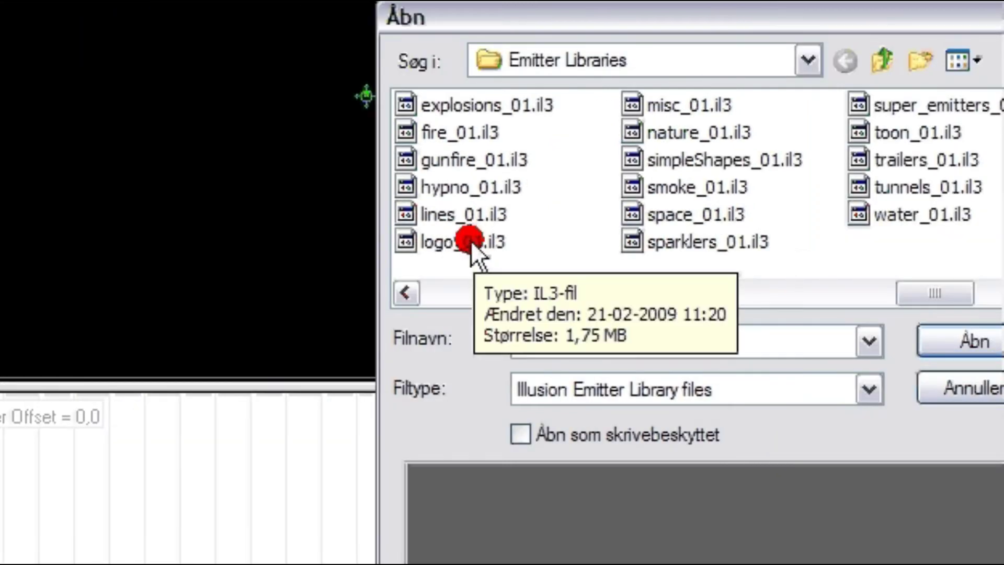
{"action": "left_click", "coordinate": [471, 241]}
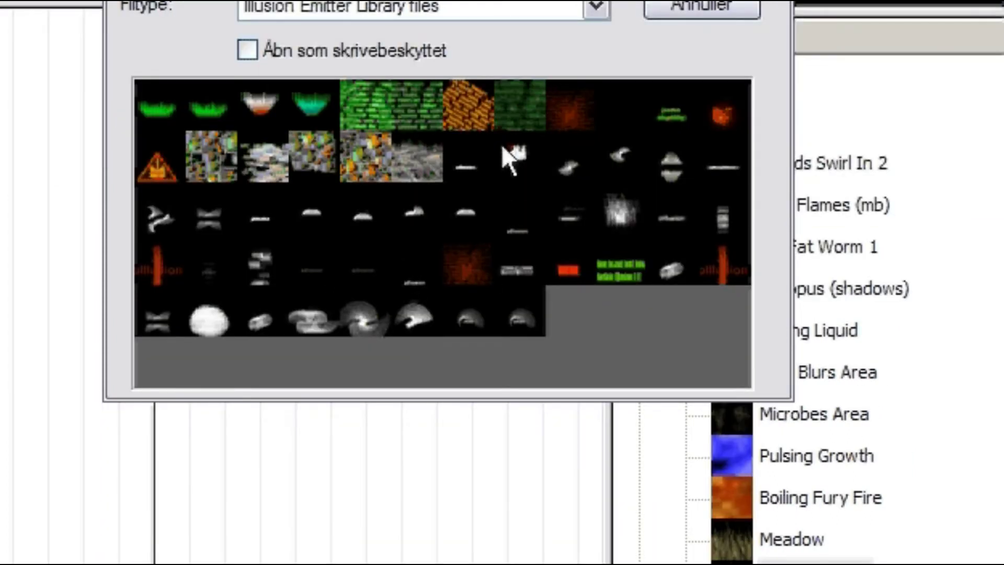
{"action": "left_click", "coordinate": [686, 1]}
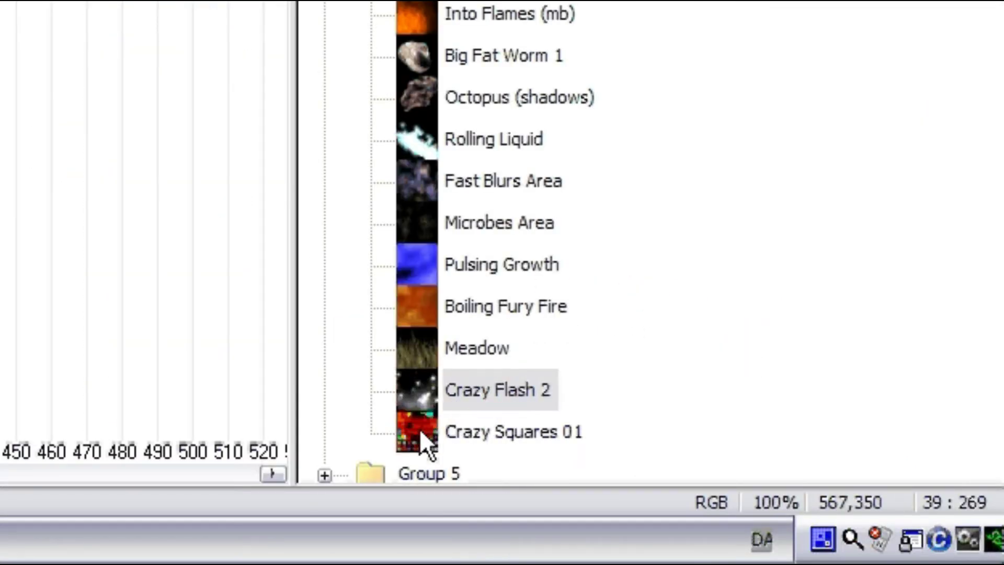
Select and preview the Crazy Squares 01 emitter in Group 4
{"action": "left_click", "coordinate": [442, 102]}
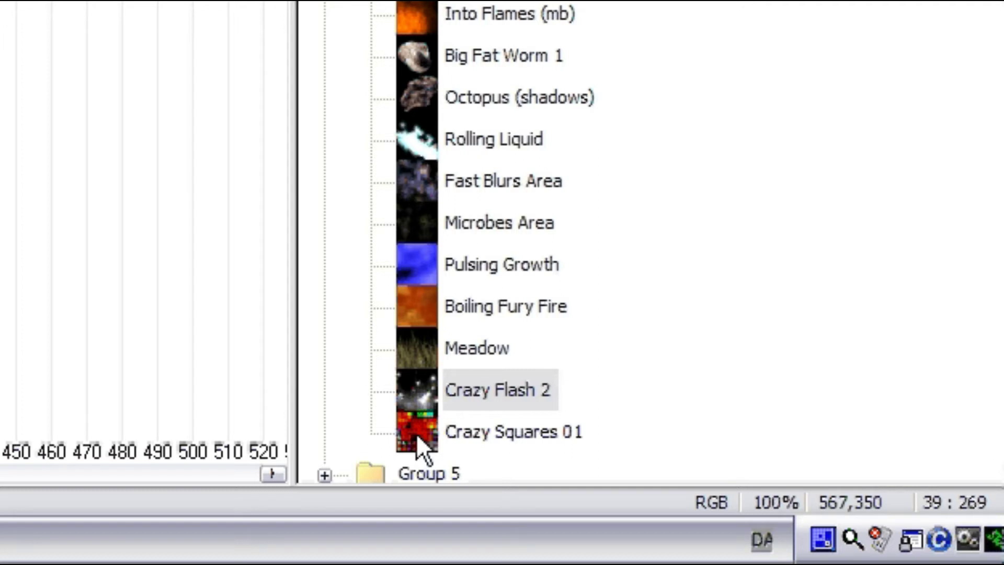
{"action": "mouse_move", "coordinate": [424, 435]}
{"action": "left_mouse_down"}
{"action": "mouse_move", "coordinate": [572, 438]}
{"action": "mouse_move", "coordinate": [429, 441]}
{"action": "left_mouse_up"}
{"action": "left_click", "coordinate": [420, 433]}
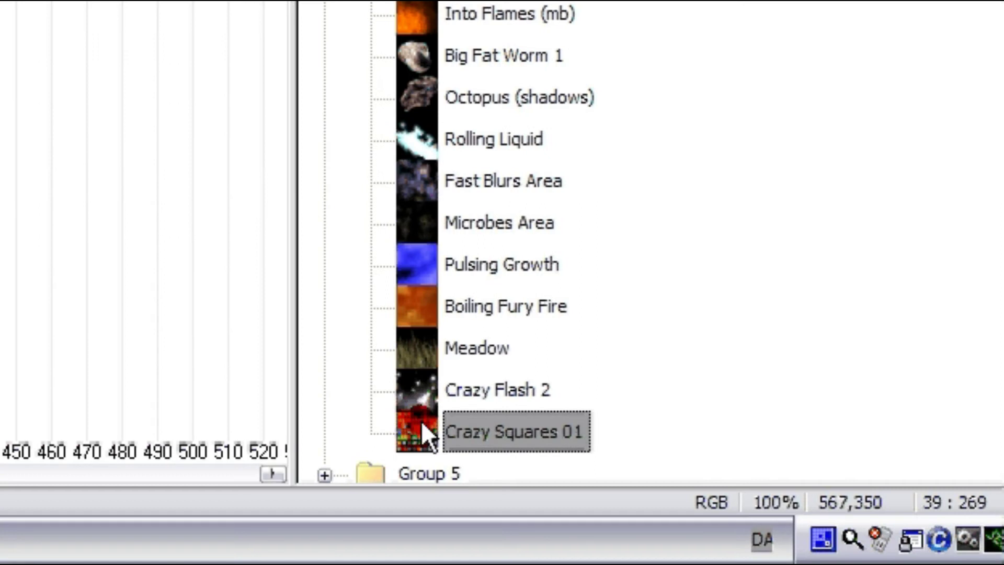
{"action": "left_click", "coordinate": [392, 431]}
Show Crazy Squares 01's Particles > Change Shape page and scroll the shape list
{"action": "double_click", "coordinate": [418, 430]}
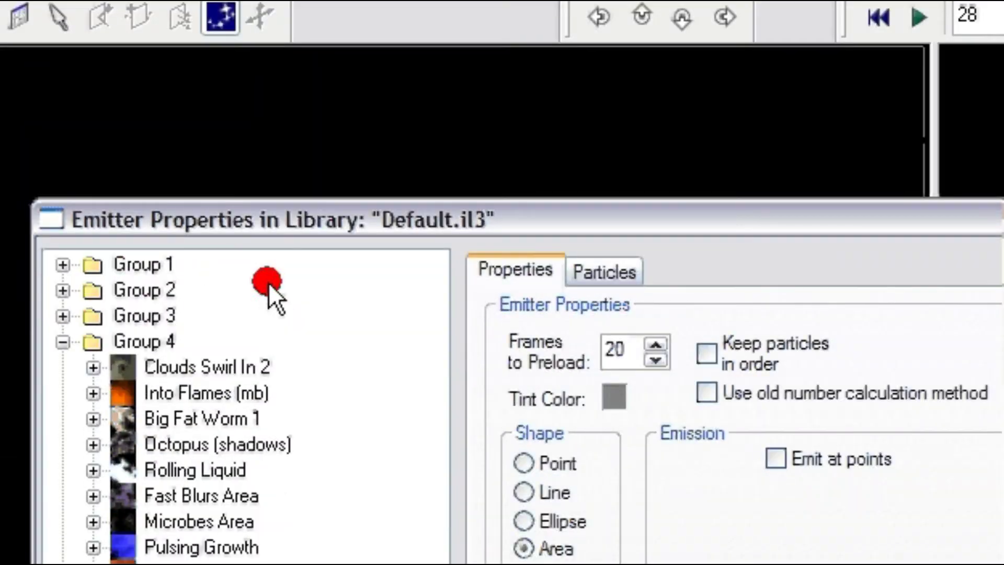
{"action": "left_click", "coordinate": [610, 268]}
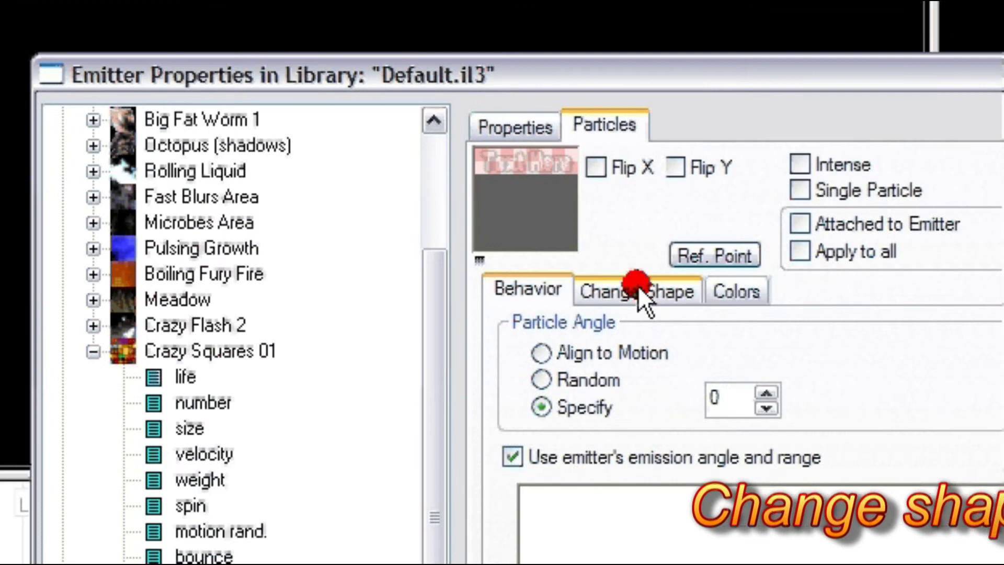
{"action": "left_click", "coordinate": [638, 294]}
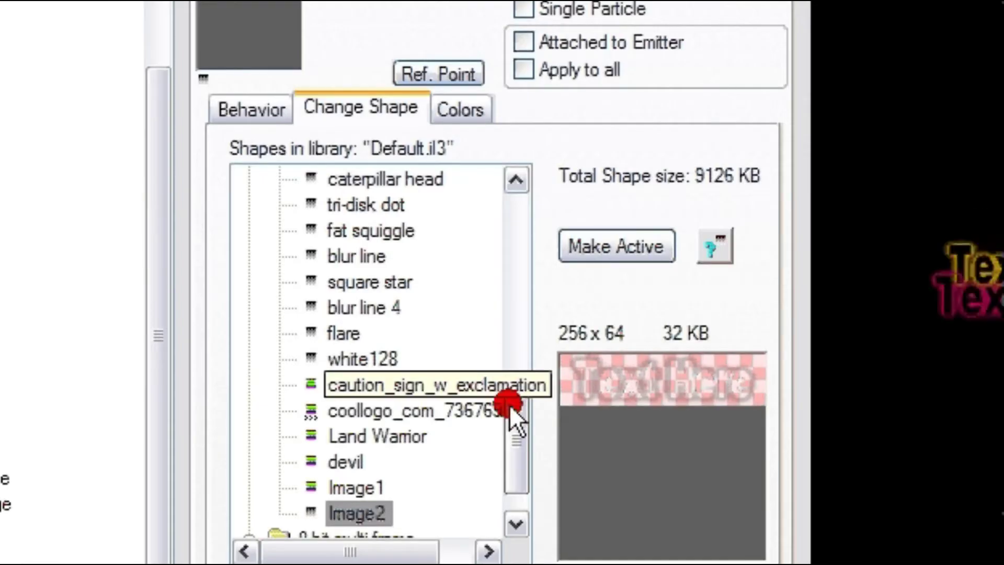
{"action": "left_click_drag", "start_coordinate": [510, 404], "coordinate": [517, 448]}
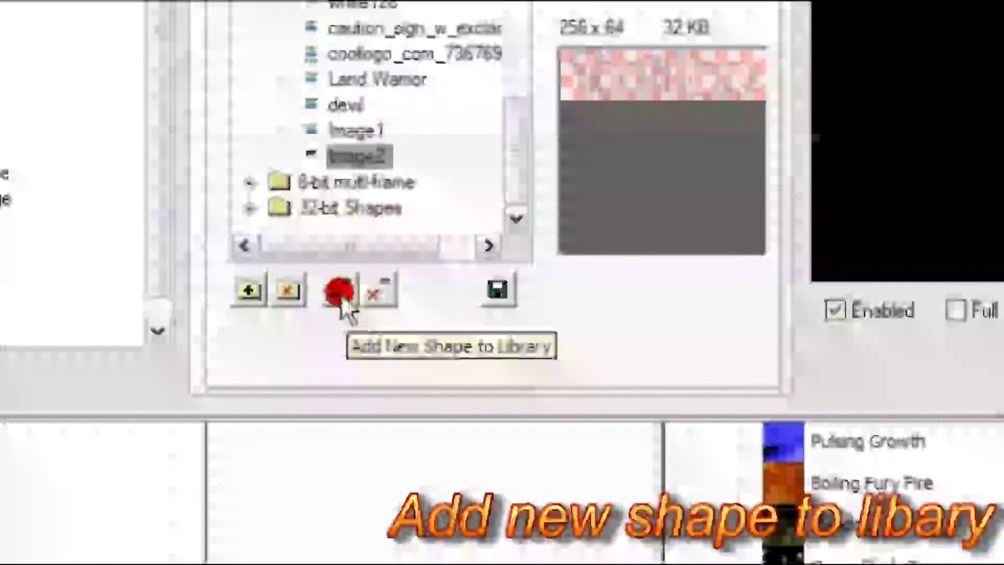
Import Image3 into Default.il3 as a new Grey Scale particle shape
{"action": "left_click", "coordinate": [347, 289]}
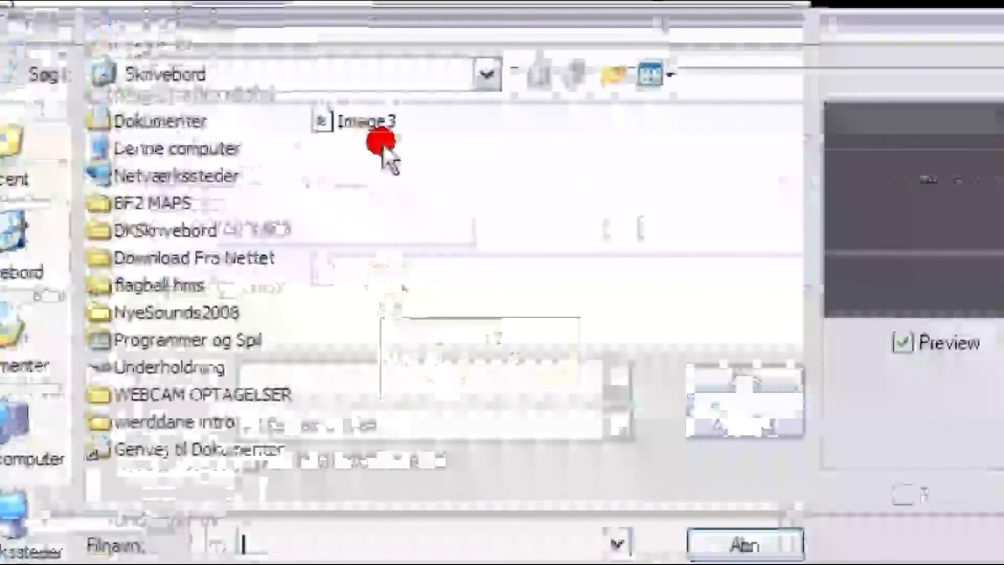
{"action": "left_click", "coordinate": [371, 273]}
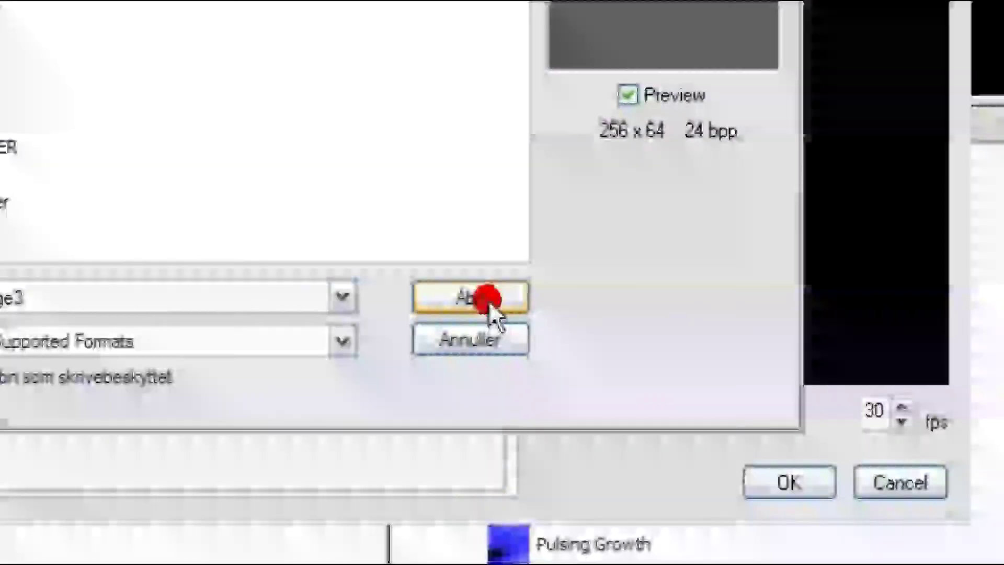
{"action": "left_click", "coordinate": [489, 564]}
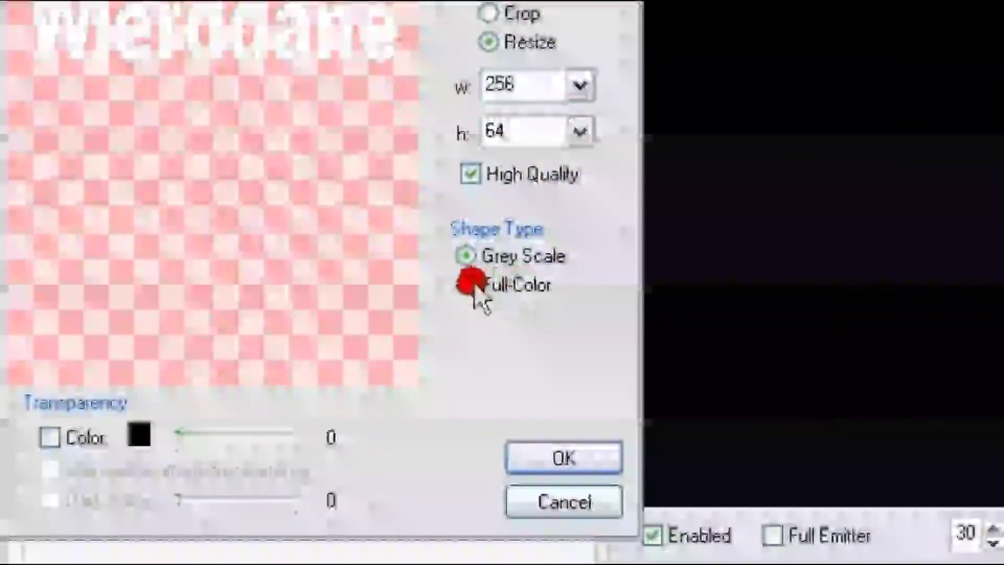
{"action": "left_click", "coordinate": [722, 282]}
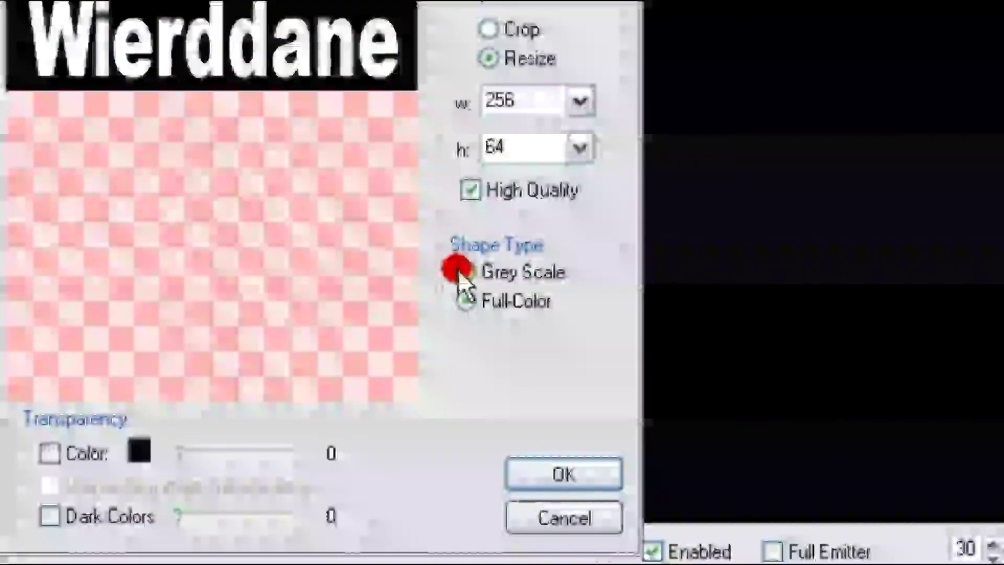
{"action": "left_click", "coordinate": [465, 108]}
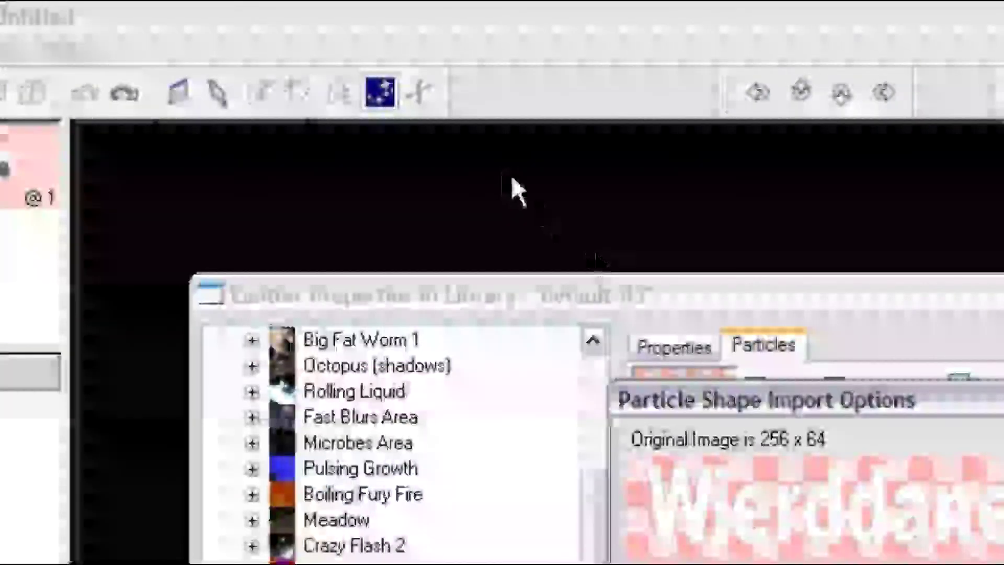
{"action": "left_click", "coordinate": [520, 316]}
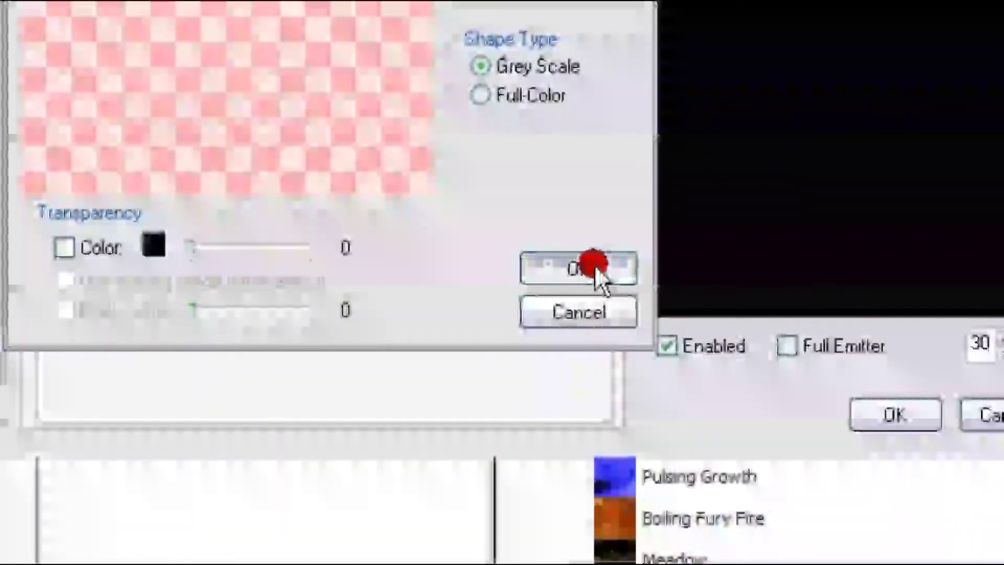
{"action": "left_click", "coordinate": [595, 265]}
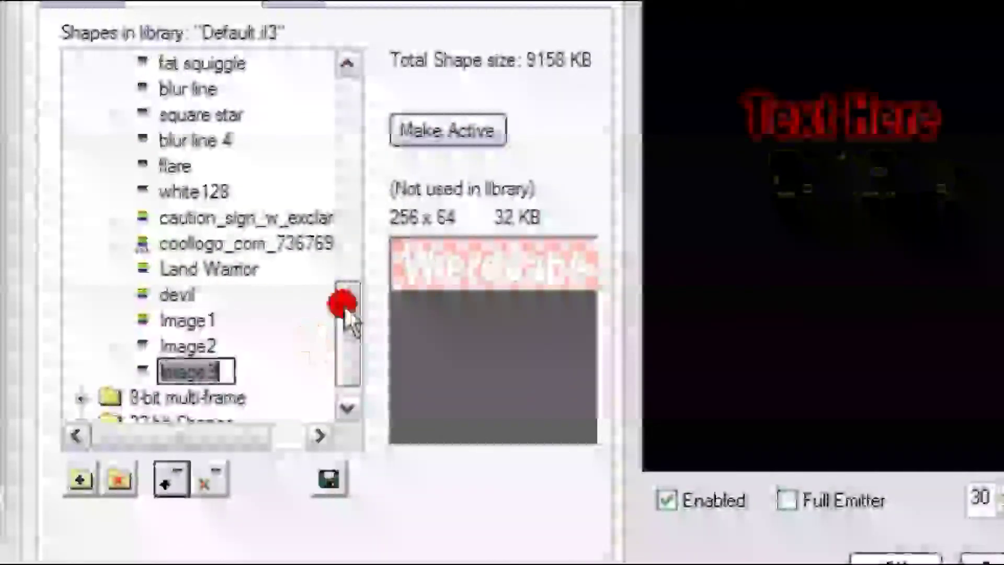
Finish naming the Image3 shape, make the Wierddane image the particle shape, and bring up the Colors settings
{"action": "left_click", "coordinate": [238, 369]}
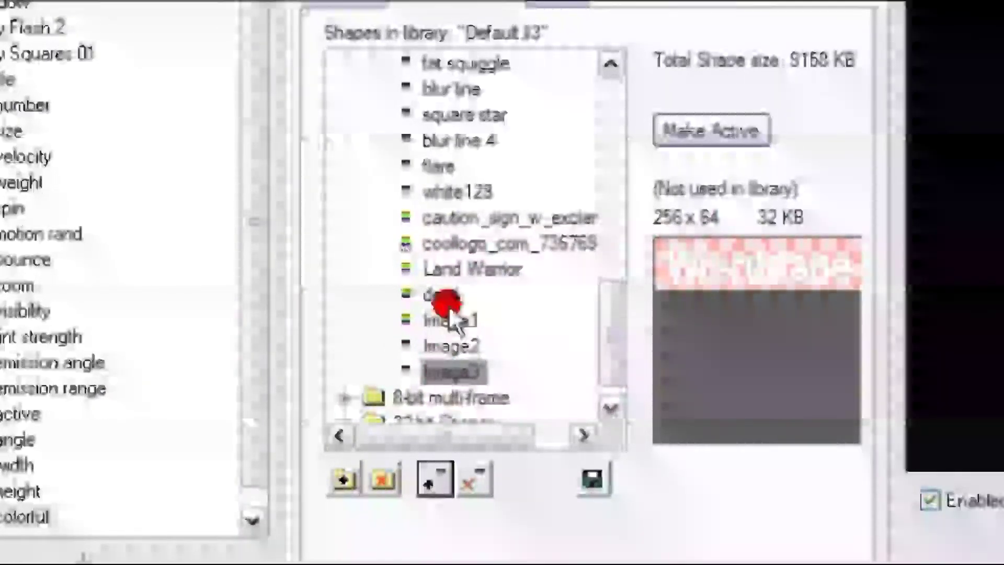
{"action": "mouse_move", "coordinate": [615, 319]}
{"action": "left_mouse_down"}
{"action": "mouse_move", "coordinate": [613, 364]}
{"action": "mouse_move", "coordinate": [622, 81]}
{"action": "mouse_move", "coordinate": [609, 337]}
{"action": "left_mouse_up"}
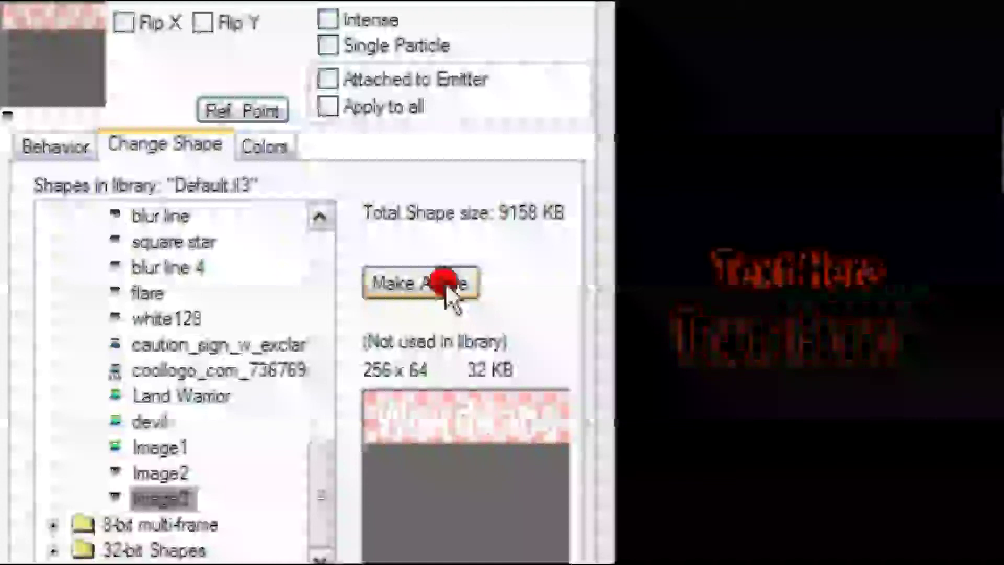
{"action": "left_click", "coordinate": [445, 283]}
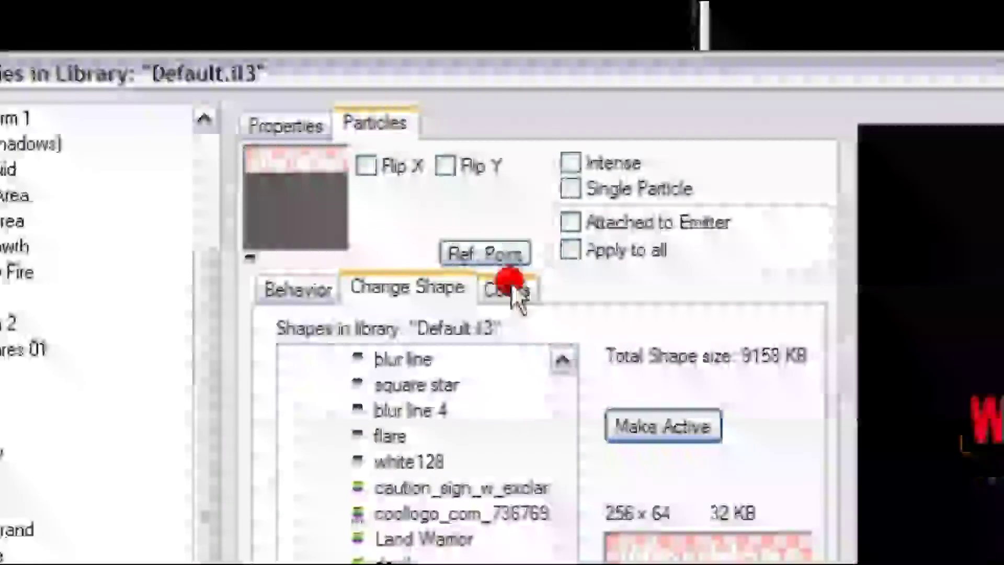
{"action": "left_click", "coordinate": [514, 288]}
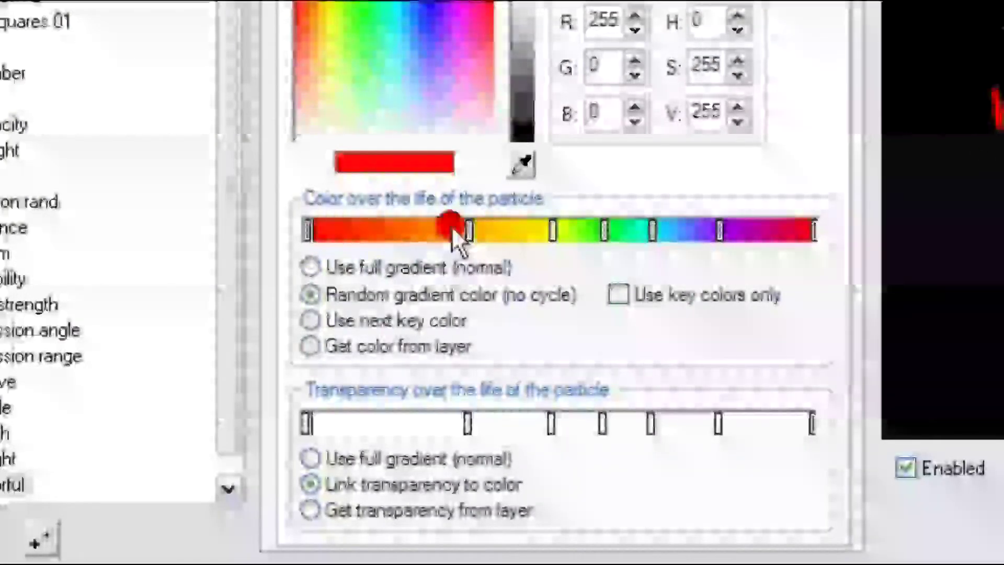
Add a new colour key to the gradient and set it to pale yellow
{"action": "left_click", "coordinate": [471, 231]}
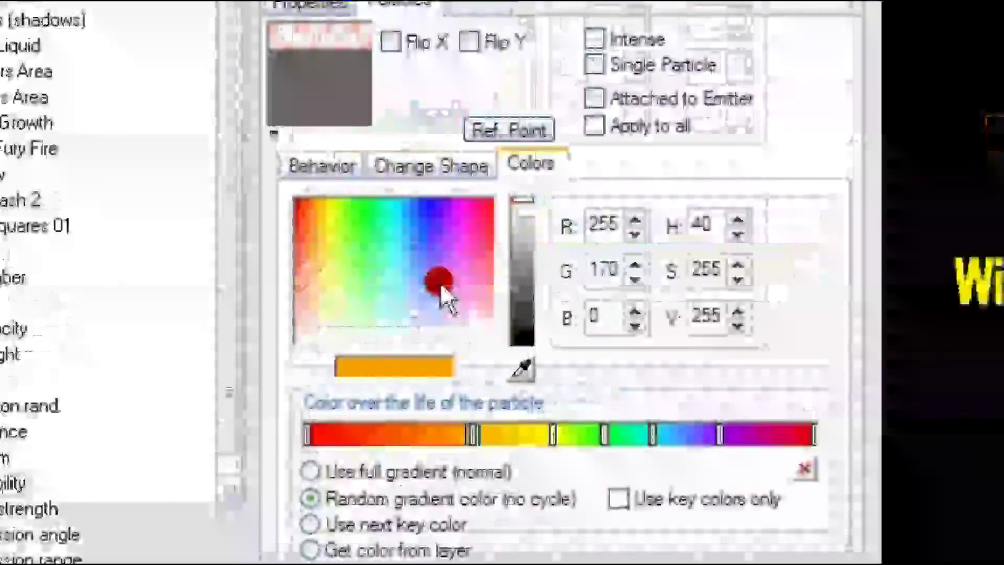
{"action": "left_click", "coordinate": [440, 37]}
{"action": "left_click", "coordinate": [468, 9]}
{"action": "left_click", "coordinate": [350, 259]}
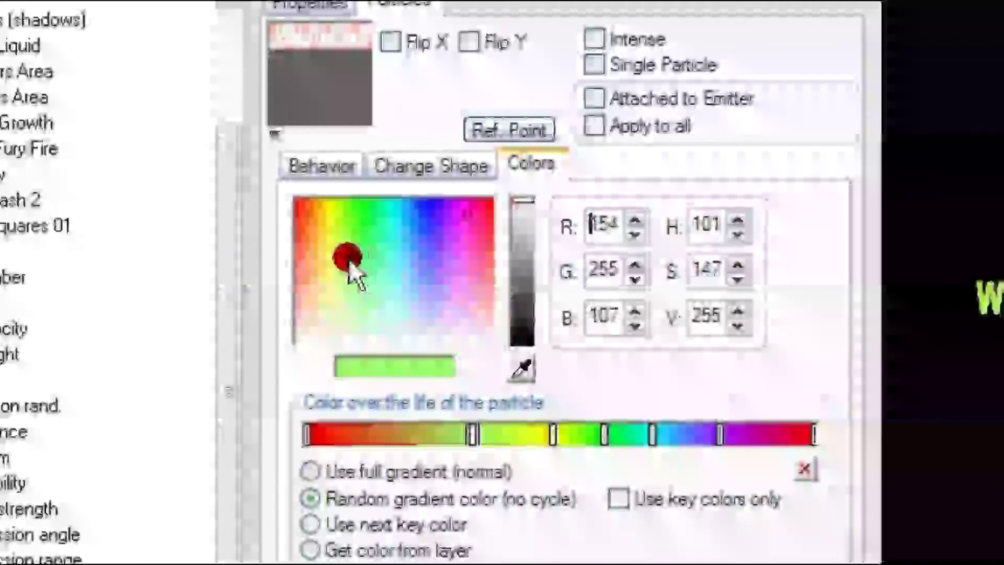
{"action": "left_click", "coordinate": [334, 314]}
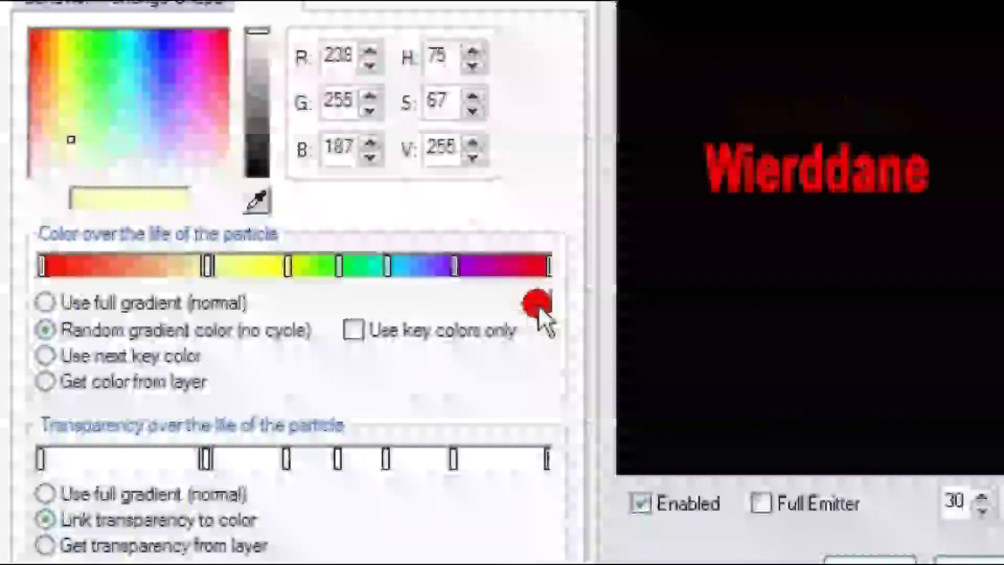
Delete the selected key plus the purple and cyan keys from the gradient
{"action": "left_click", "coordinate": [538, 305]}
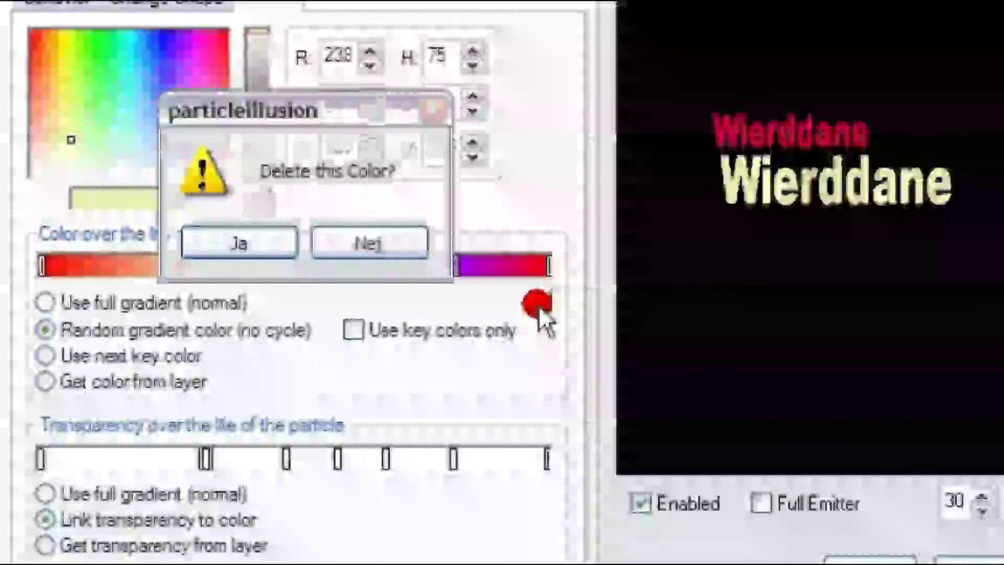
{"action": "left_click", "coordinate": [277, 246]}
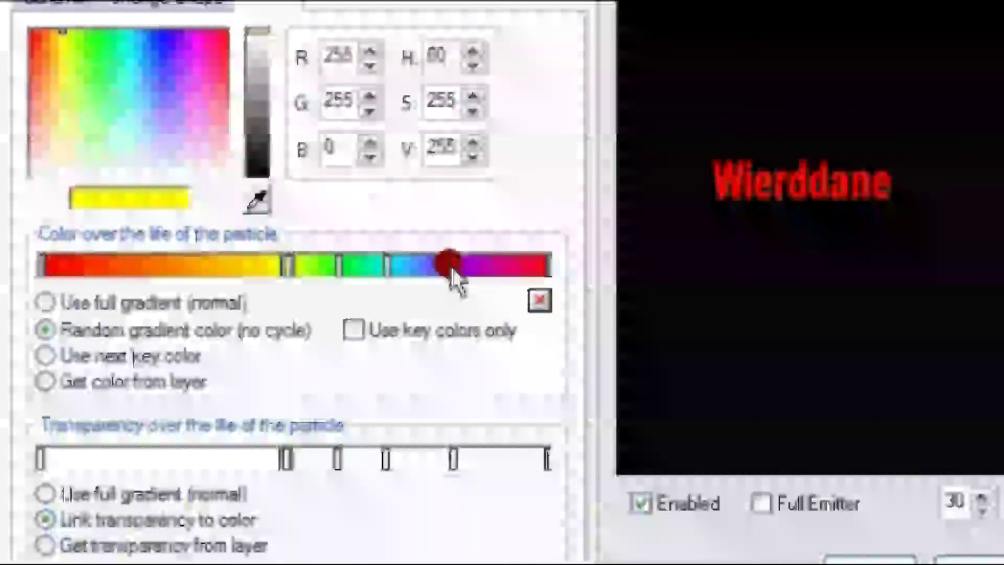
{"action": "left_click", "coordinate": [454, 262]}
{"action": "left_click", "coordinate": [539, 301]}
{"action": "left_click", "coordinate": [296, 243]}
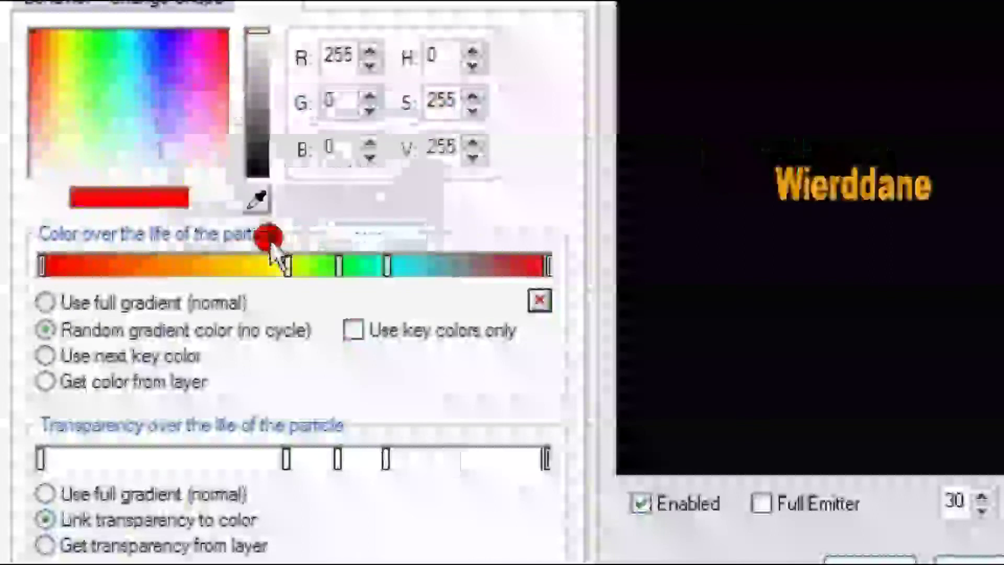
{"action": "left_click", "coordinate": [388, 264]}
{"action": "left_click", "coordinate": [539, 301]}
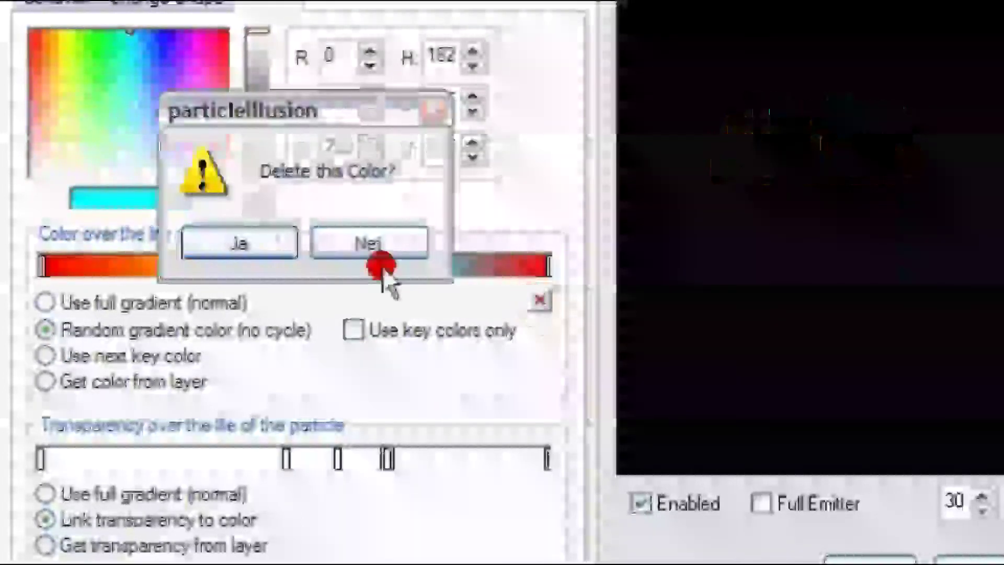
{"action": "left_click", "coordinate": [269, 236]}
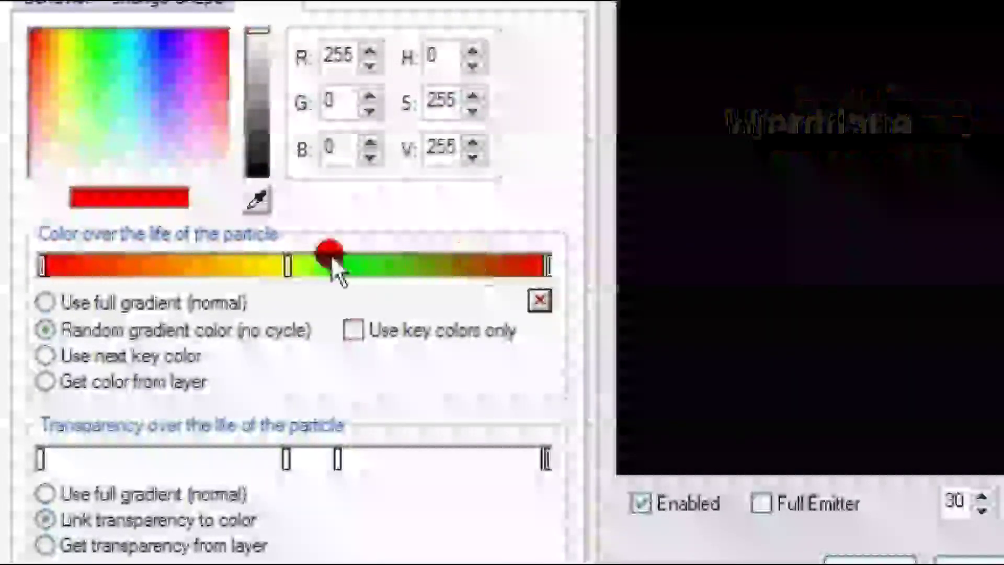
Move the green key later and the yellow key earlier, then accept the colour settings
{"action": "left_click_drag", "start_coordinate": [342, 263], "coordinate": [405, 264]}
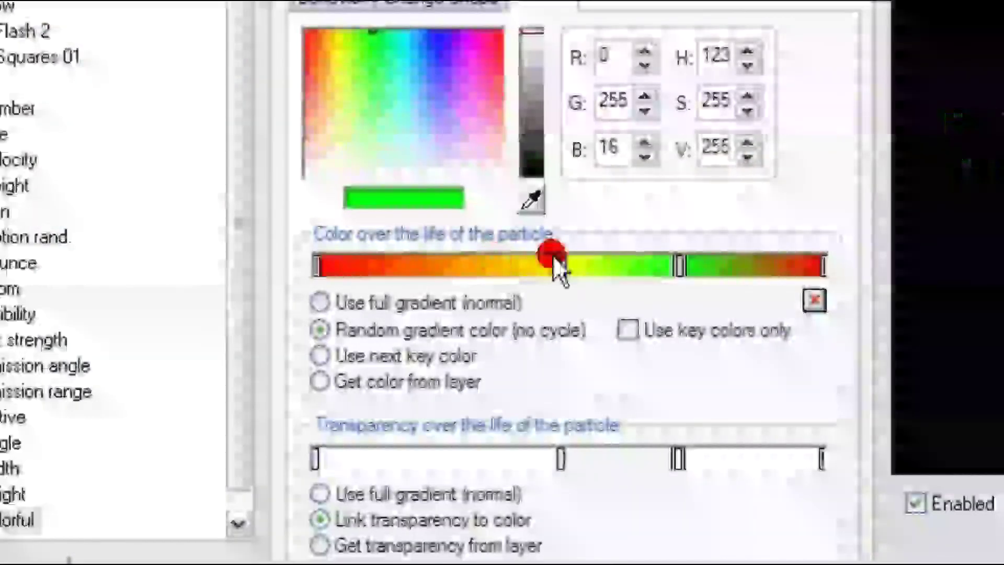
{"action": "left_click_drag", "start_coordinate": [288, 265], "coordinate": [218, 267]}
{"action": "left_click", "coordinate": [690, 329]}
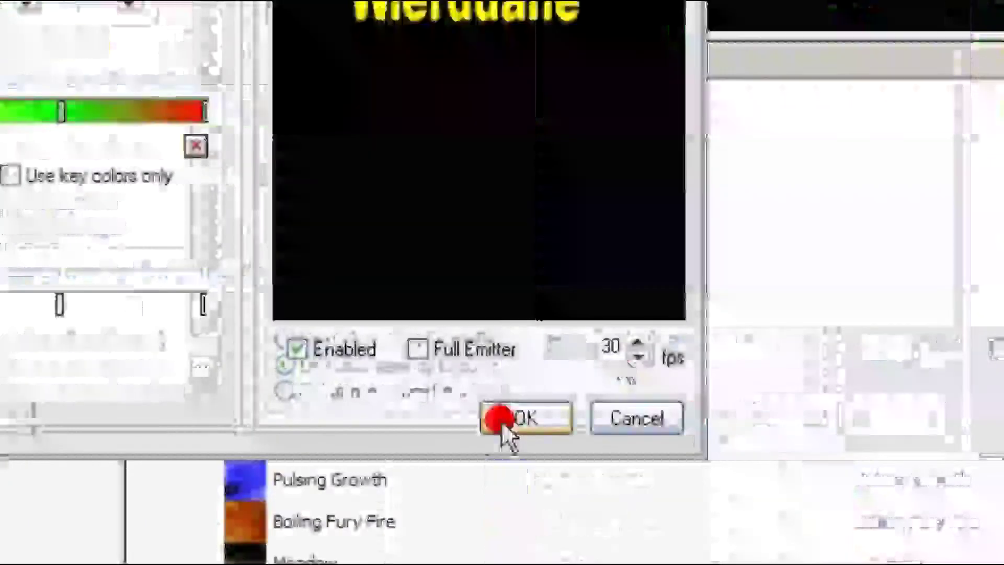
{"action": "left_click", "coordinate": [511, 419]}
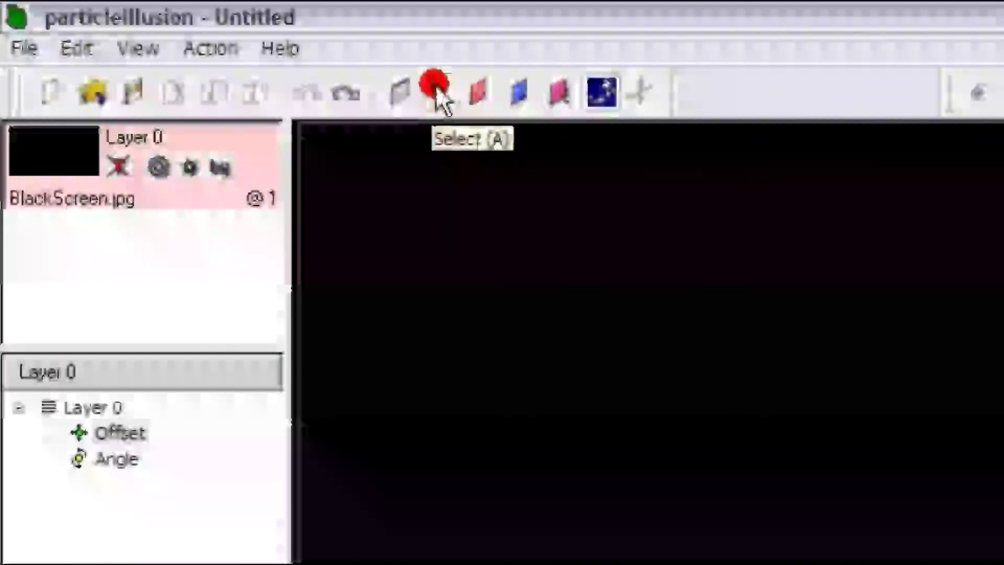
Switch to emitter placement mode and scrub the timeline from frame 400 back to frame 1
{"action": "left_click", "coordinate": [435, 85]}
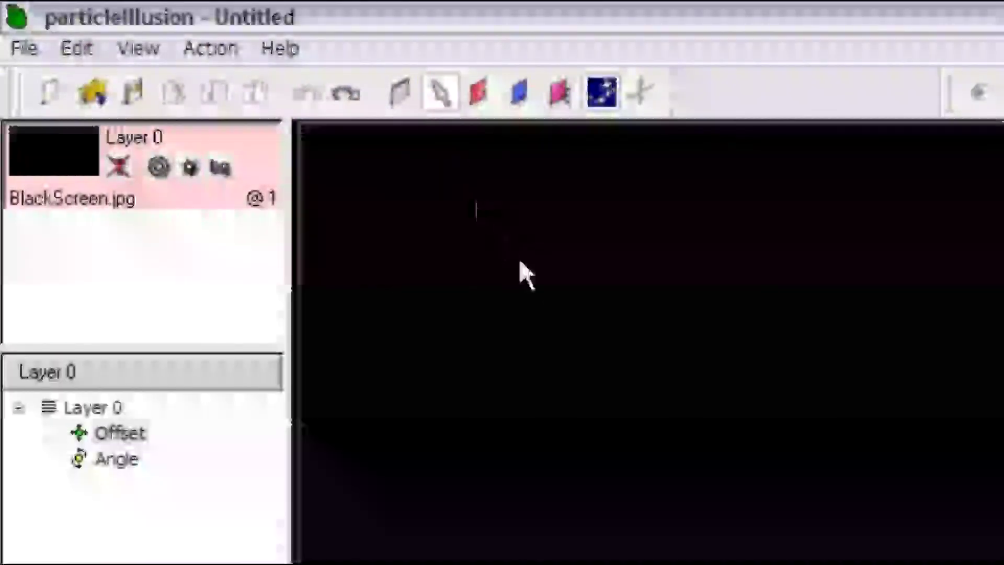
{"action": "left_click", "coordinate": [445, 98]}
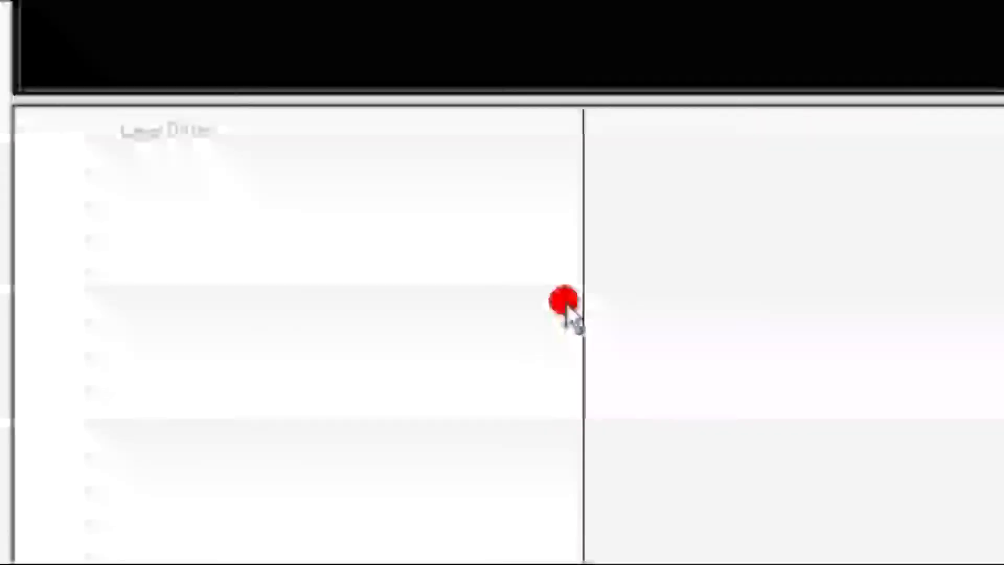
{"action": "left_click_drag", "start_coordinate": [490, 473], "coordinate": [385, 466]}
{"action": "left_click_drag", "start_coordinate": [501, 470], "coordinate": [638, 471]}
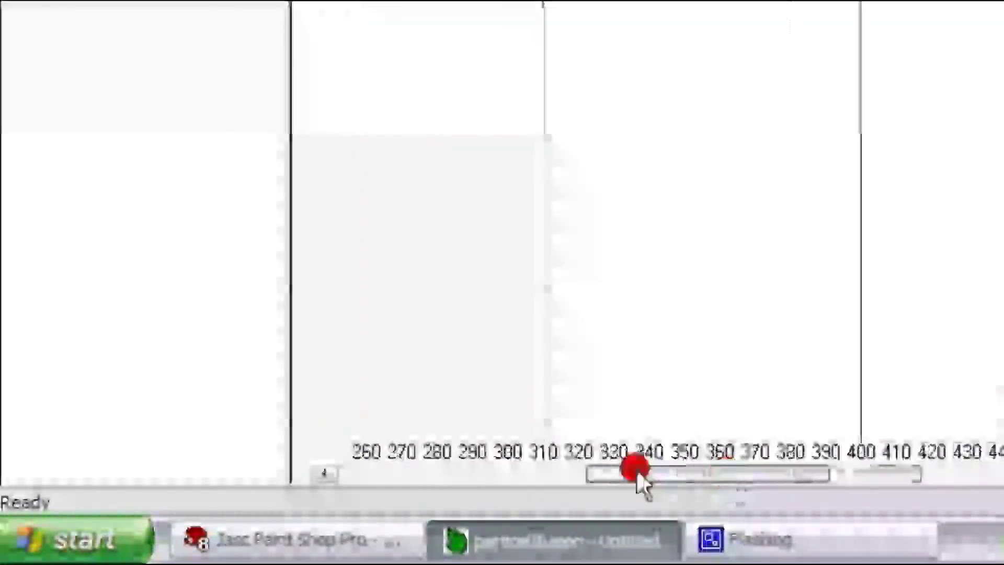
{"action": "left_click", "coordinate": [864, 450]}
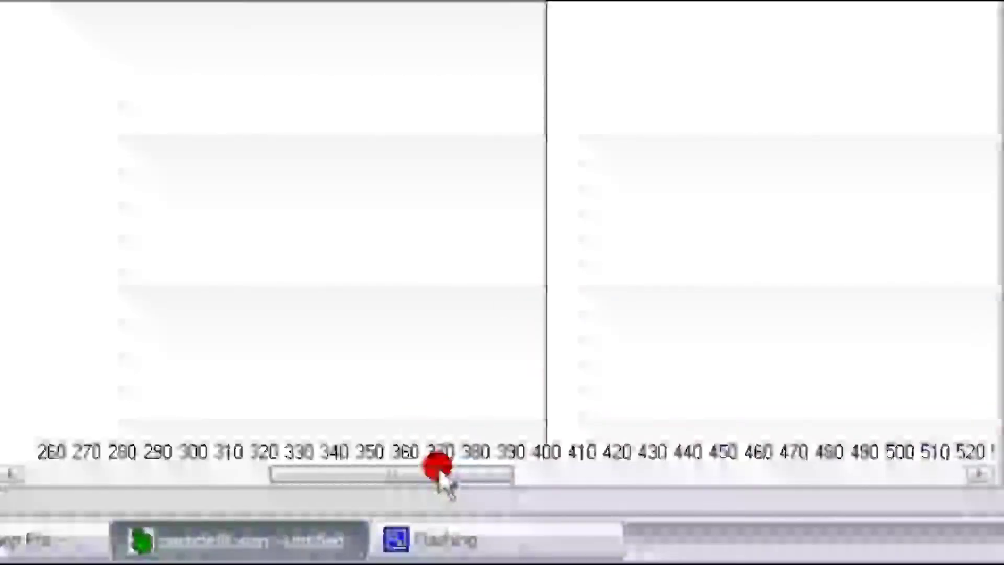
{"action": "mouse_move", "coordinate": [440, 470]}
{"action": "left_mouse_down"}
{"action": "mouse_move", "coordinate": [302, 464]}
{"action": "mouse_move", "coordinate": [432, 462]}
{"action": "left_mouse_up"}
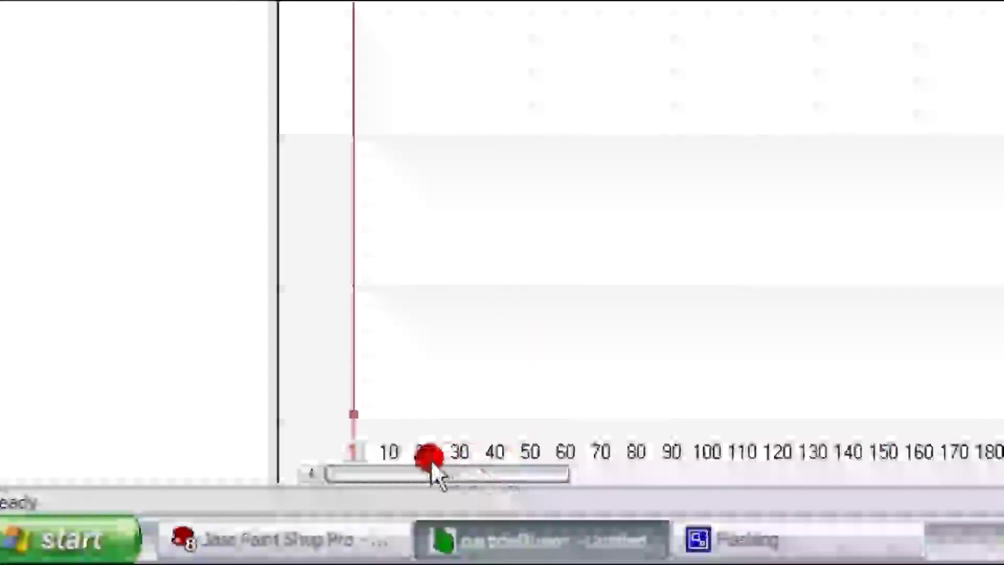
{"action": "mouse_move", "coordinate": [352, 448]}
{"action": "left_mouse_down"}
{"action": "mouse_move", "coordinate": [359, 453]}
{"action": "mouse_move", "coordinate": [333, 454]}
{"action": "mouse_move", "coordinate": [363, 451]}
{"action": "mouse_move", "coordinate": [337, 453]}
{"action": "mouse_move", "coordinate": [353, 455]}
{"action": "left_mouse_up"}
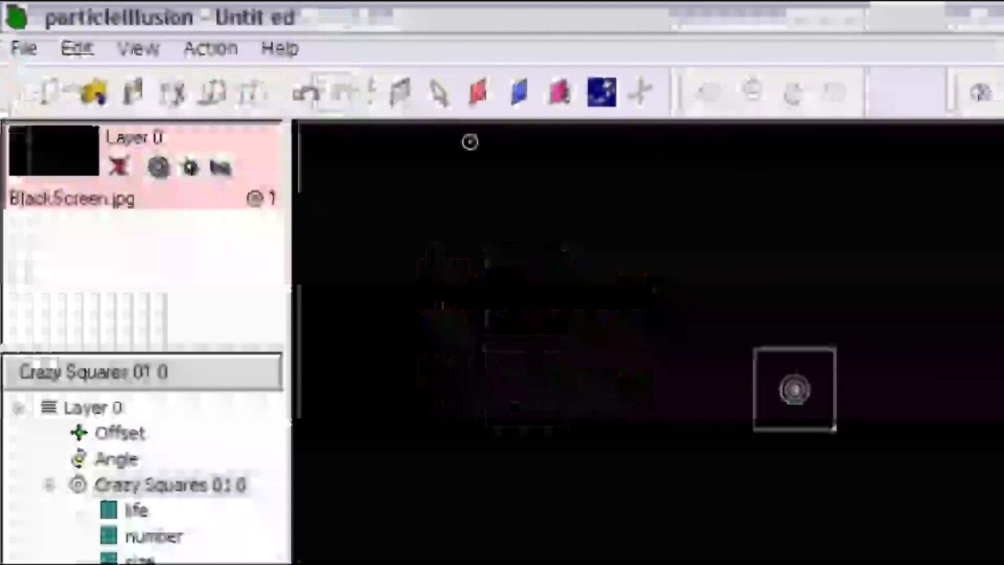
Stretch the Wierddane emitter's area wider and lower its graphed value to 0
{"action": "left_click", "coordinate": [171, 4]}
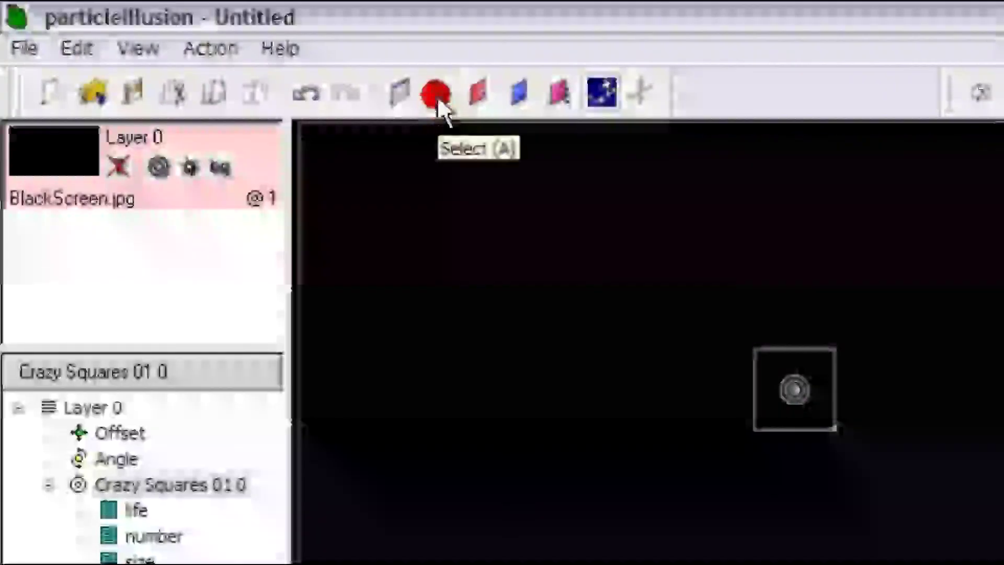
{"action": "left_click_drag", "start_coordinate": [551, 287], "coordinate": [688, 346]}
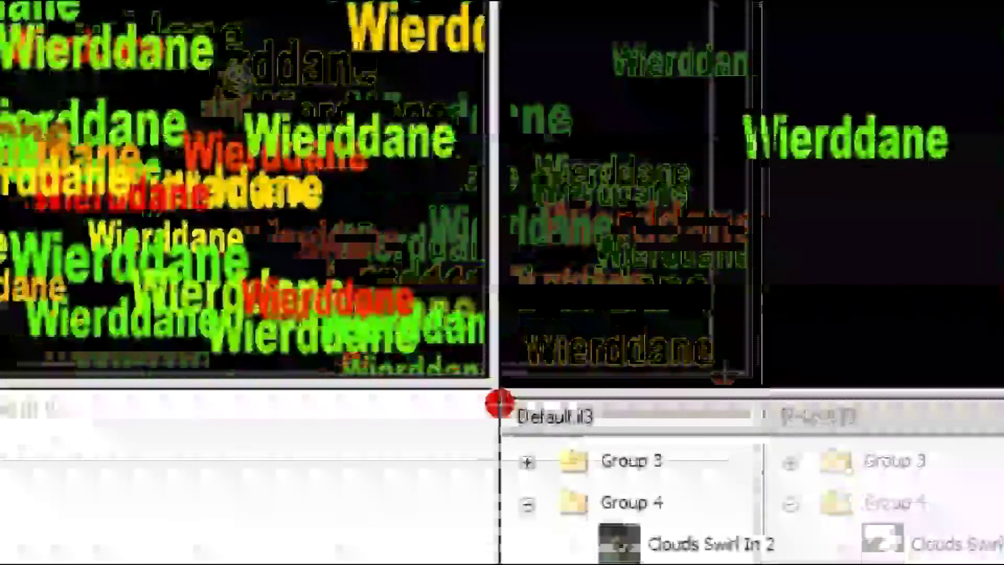
{"action": "left_click_drag", "start_coordinate": [477, 381], "coordinate": [58, 115]}
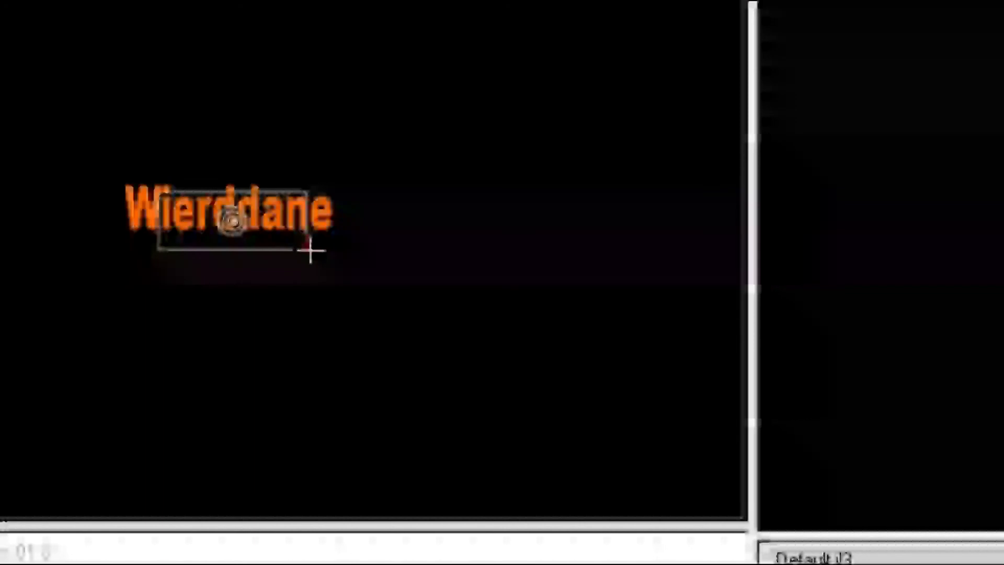
{"action": "left_click_drag", "start_coordinate": [321, 257], "coordinate": [568, 270]}
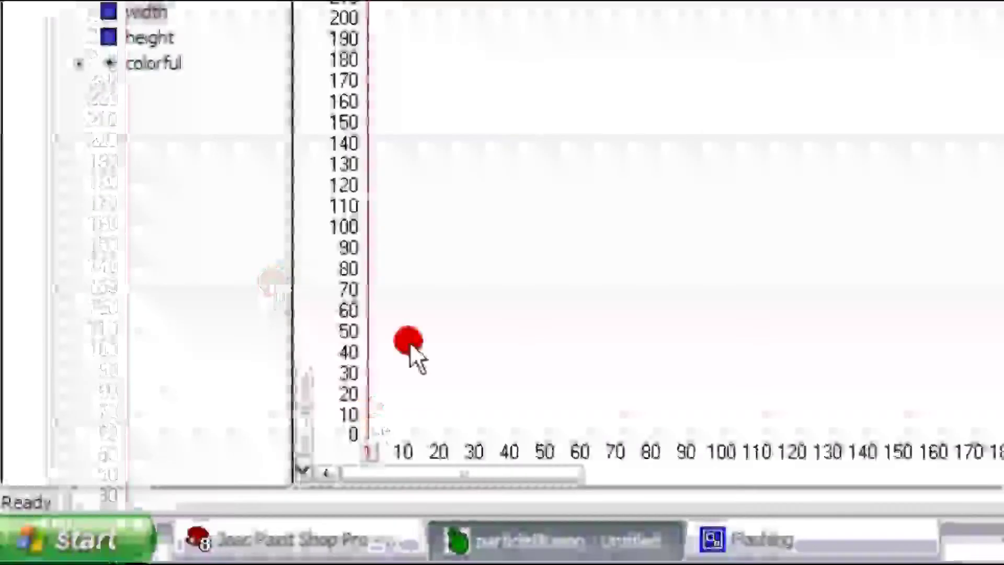
{"action": "left_click_drag", "start_coordinate": [410, 341], "coordinate": [332, 454]}
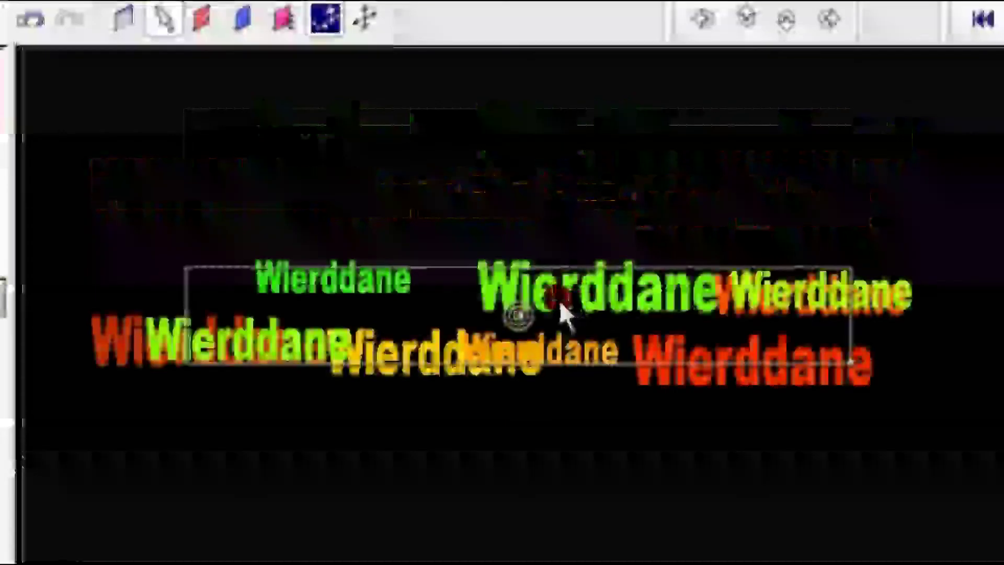
{"action": "left_click", "coordinate": [669, 116]}
Preview the animation, rewind to frame 1, and choose Crazy Flash 2 from the library
{"action": "left_click", "coordinate": [707, 93]}
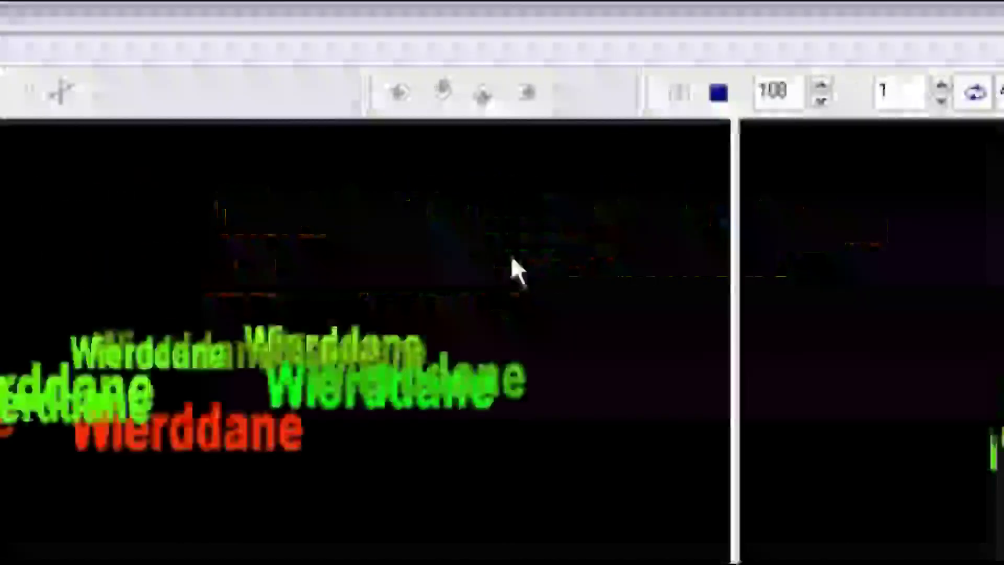
{"action": "left_click", "coordinate": [720, 94]}
{"action": "left_click", "coordinate": [678, 96]}
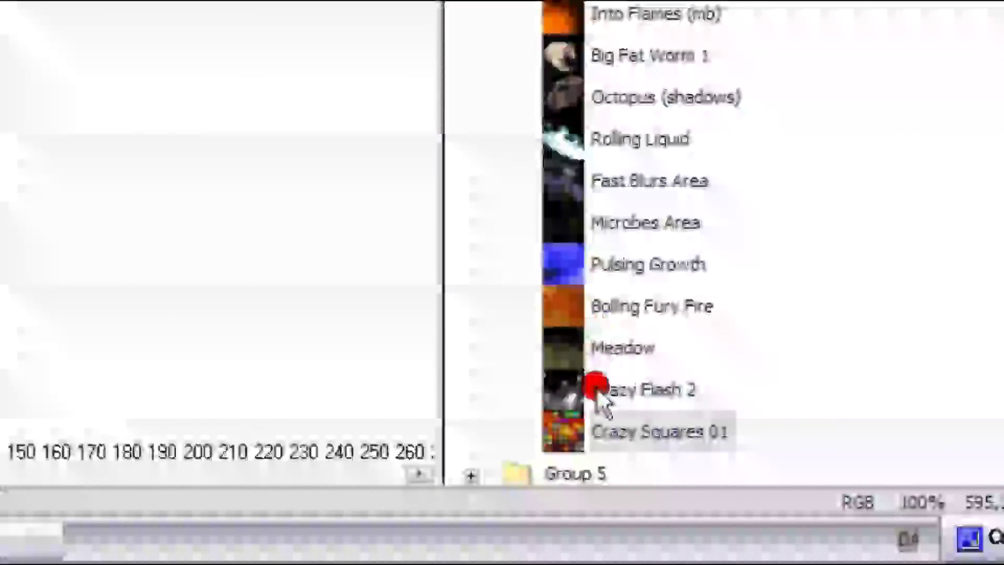
{"action": "left_click", "coordinate": [573, 400]}
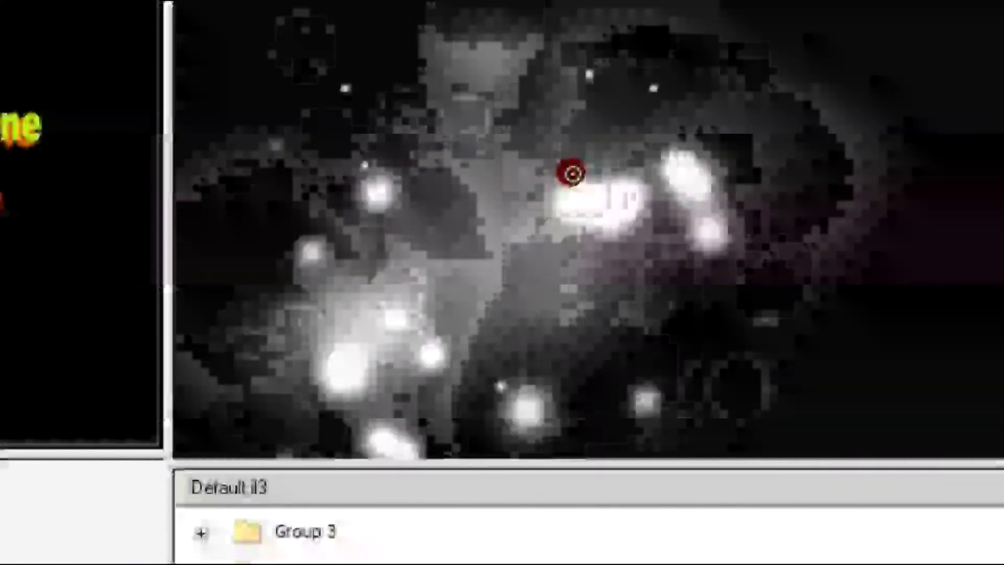
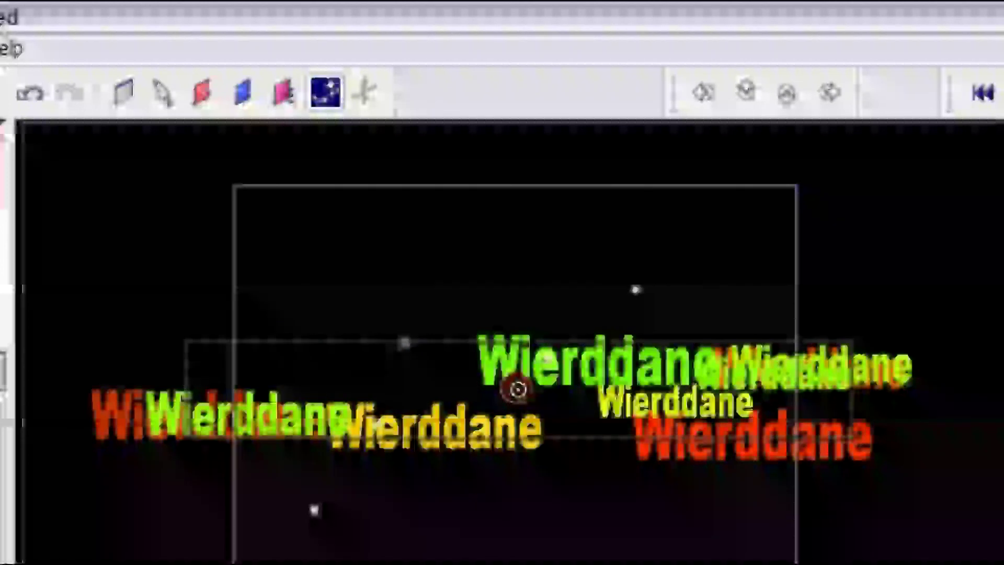
With the emitter edit tool, drag the Wierddane emitter's dashed rectangle corner further right
{"action": "left_click", "coordinate": [131, 94]}
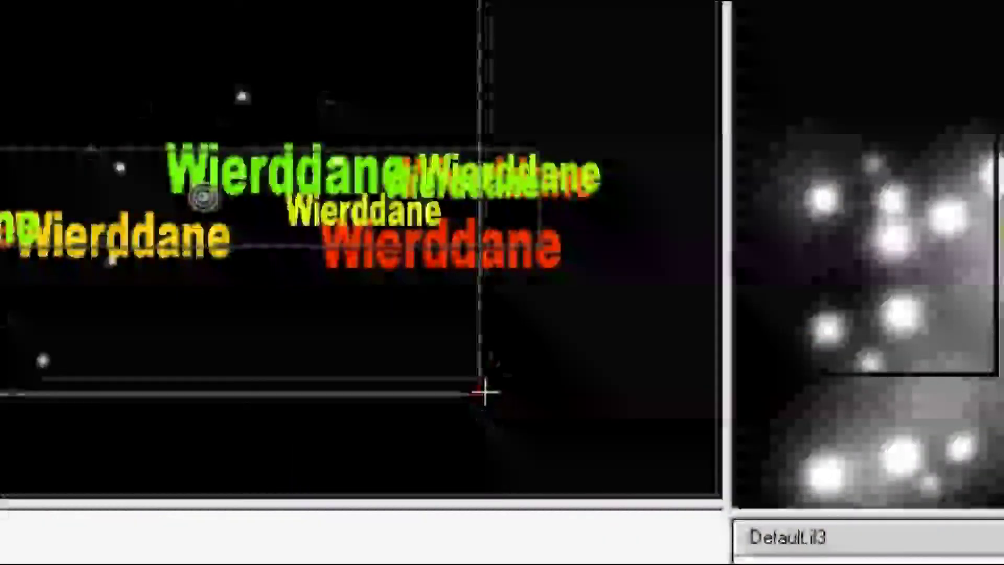
{"action": "left_click_drag", "start_coordinate": [588, 293], "coordinate": [645, 270]}
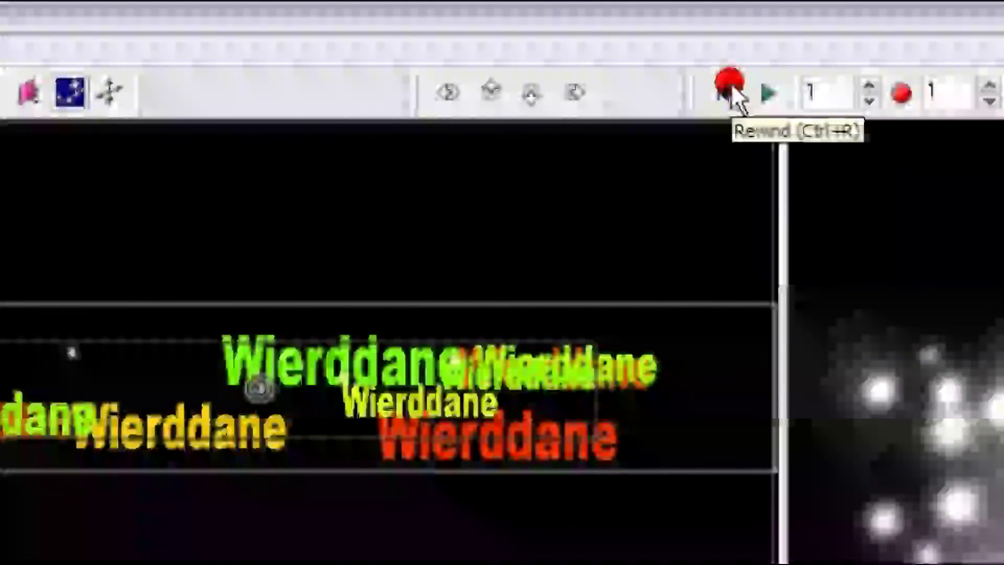
Play the Wierddane burst, then open the Crazy Squares 01 emitter's properties from the library
{"action": "left_click", "coordinate": [764, 94]}
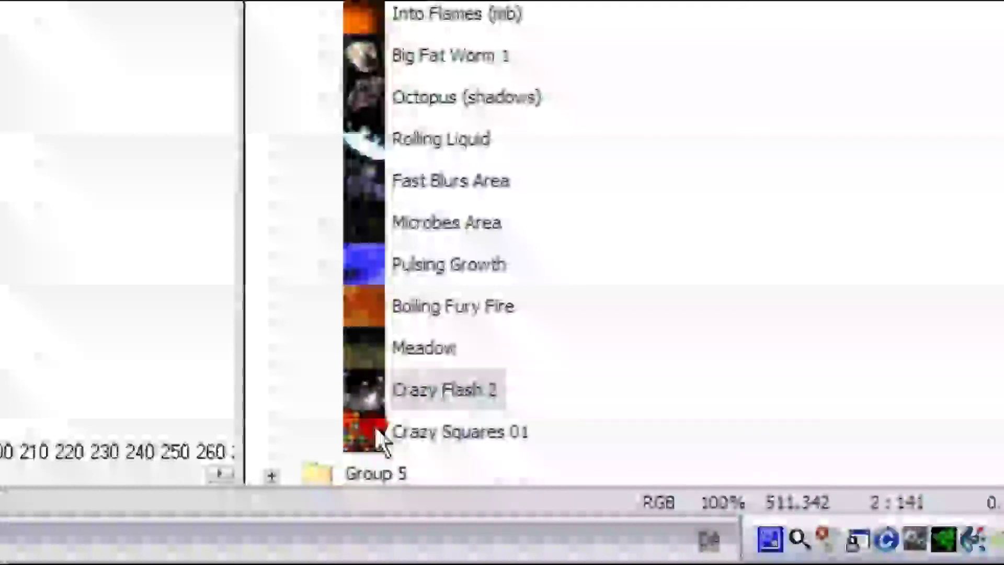
{"action": "left_click", "coordinate": [375, 428]}
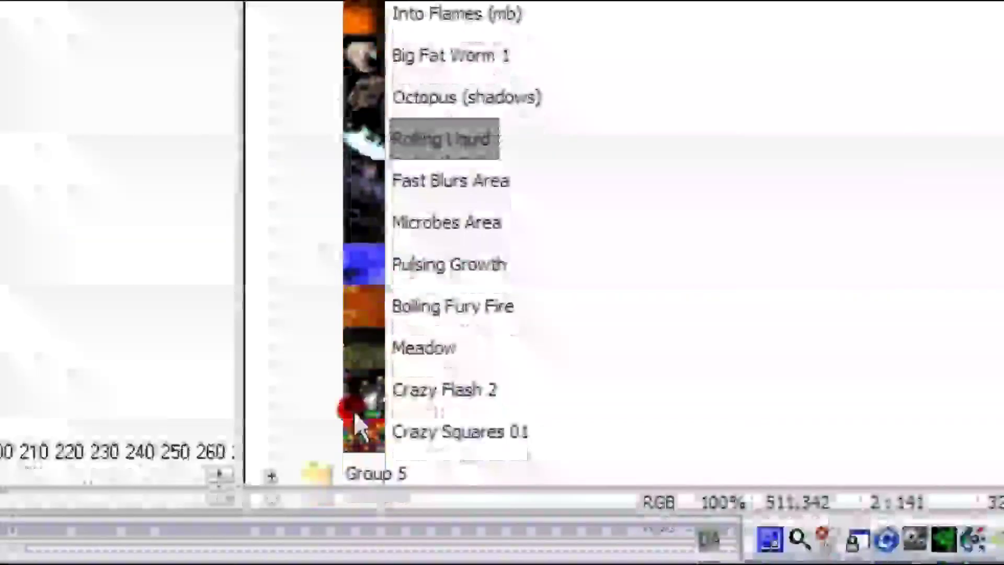
{"action": "double_click", "coordinate": [368, 425]}
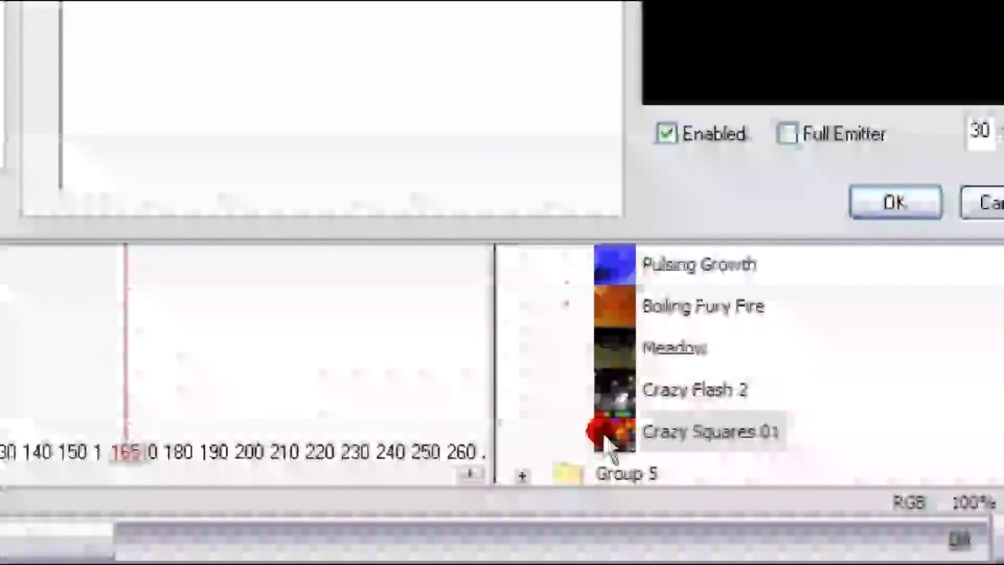
Preview blur 2 and several 8-bit star shapes, then make the diamond star the particle shape
{"action": "left_click", "coordinate": [423, 283]}
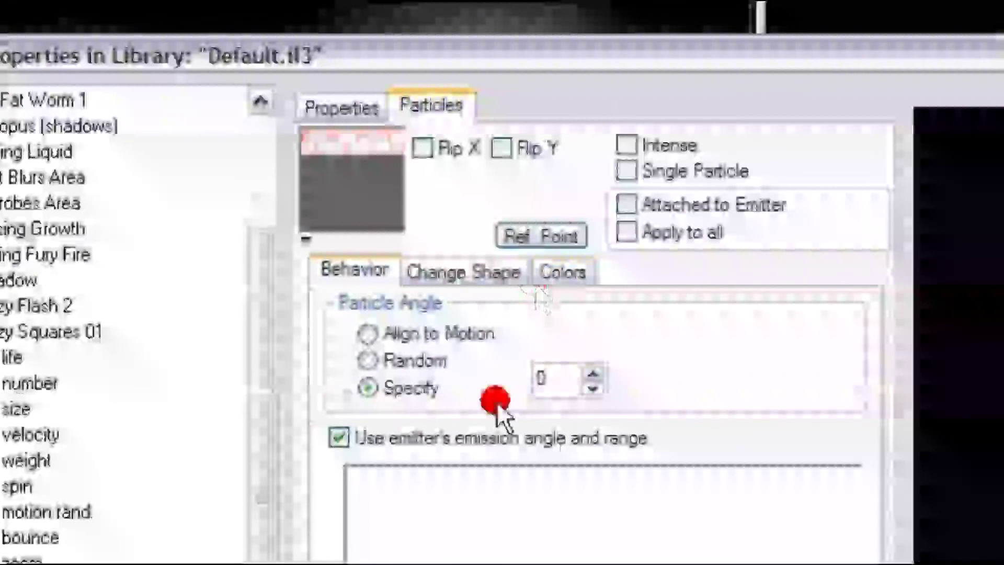
{"action": "left_click", "coordinate": [387, 388]}
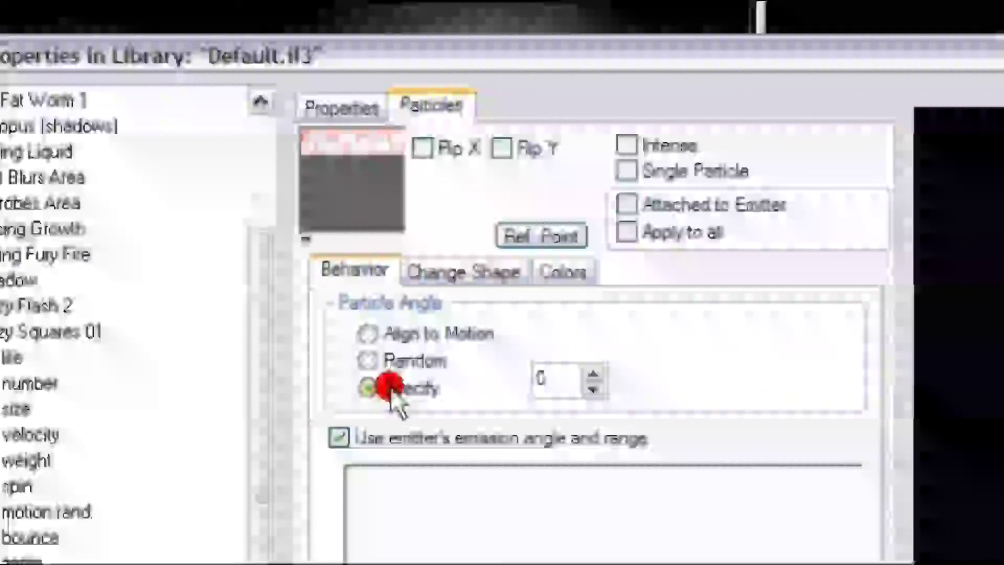
{"action": "left_click", "coordinate": [461, 257]}
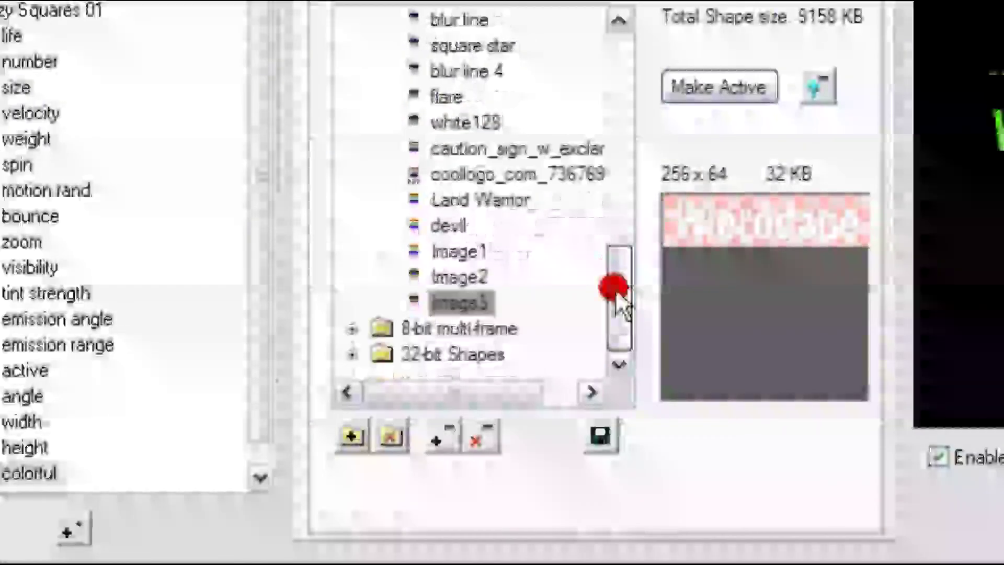
{"action": "left_click_drag", "start_coordinate": [619, 312], "coordinate": [617, 59]}
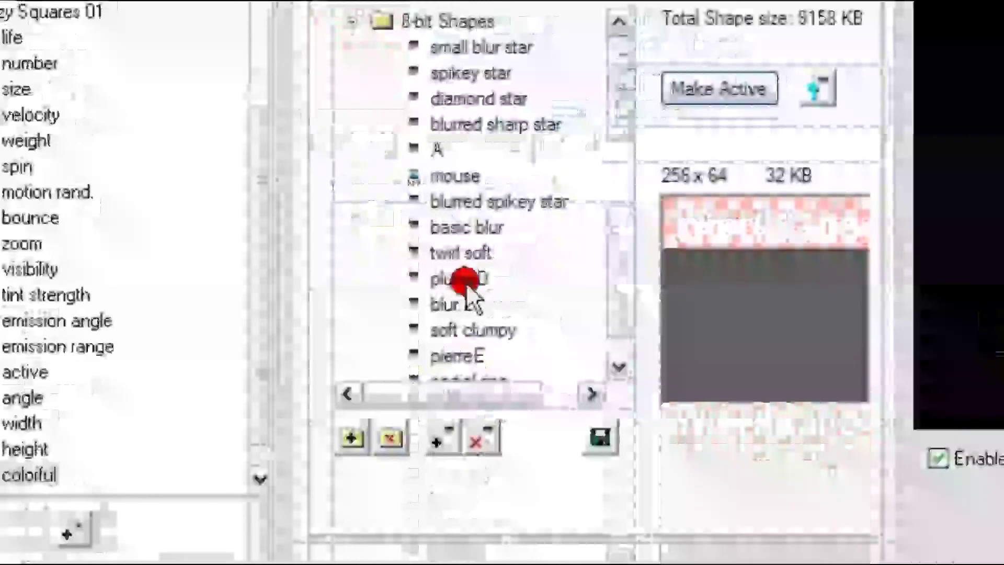
{"action": "left_click", "coordinate": [454, 501]}
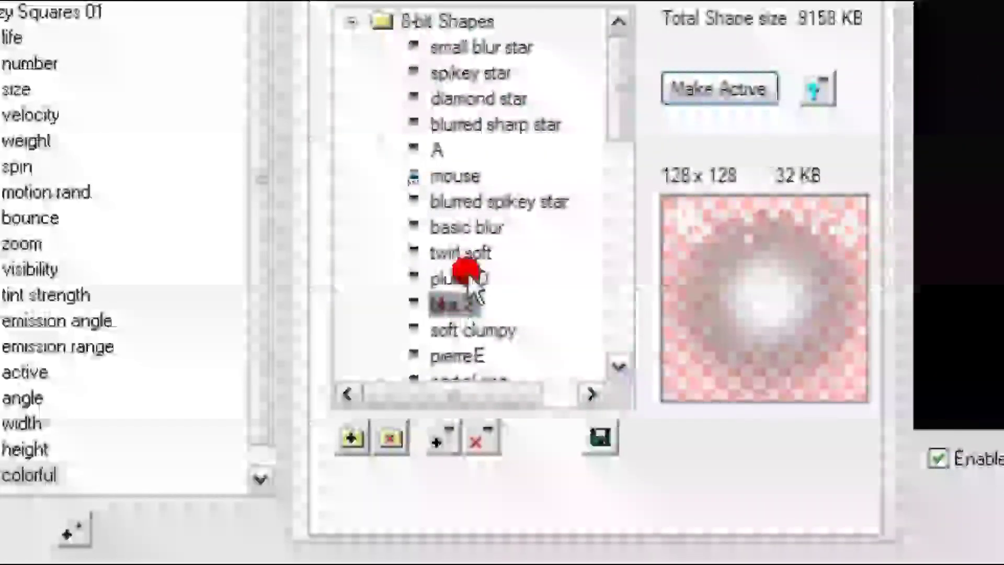
{"action": "left_click", "coordinate": [463, 202]}
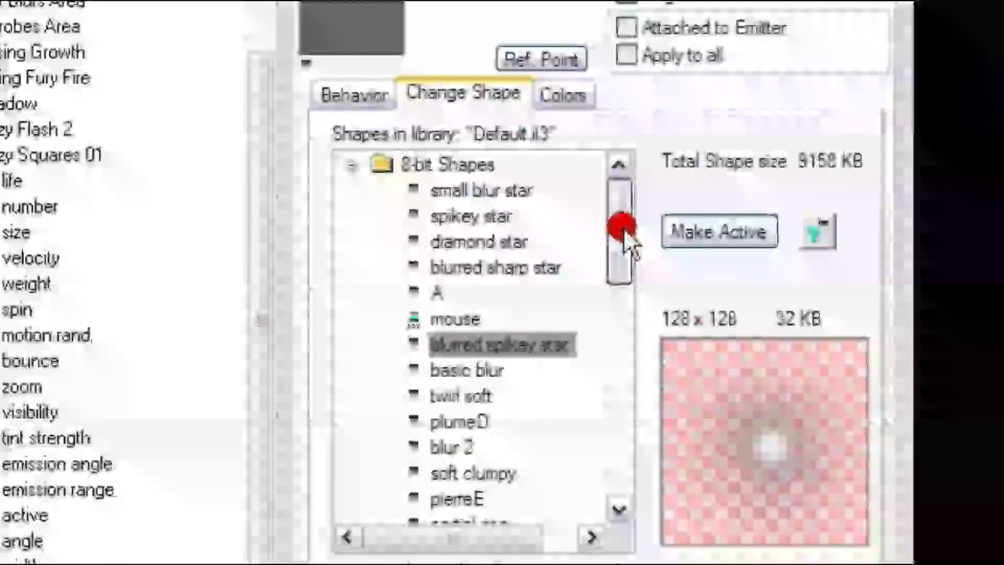
{"action": "left_click_drag", "start_coordinate": [617, 278], "coordinate": [581, 238]}
{"action": "left_click", "coordinate": [479, 216]}
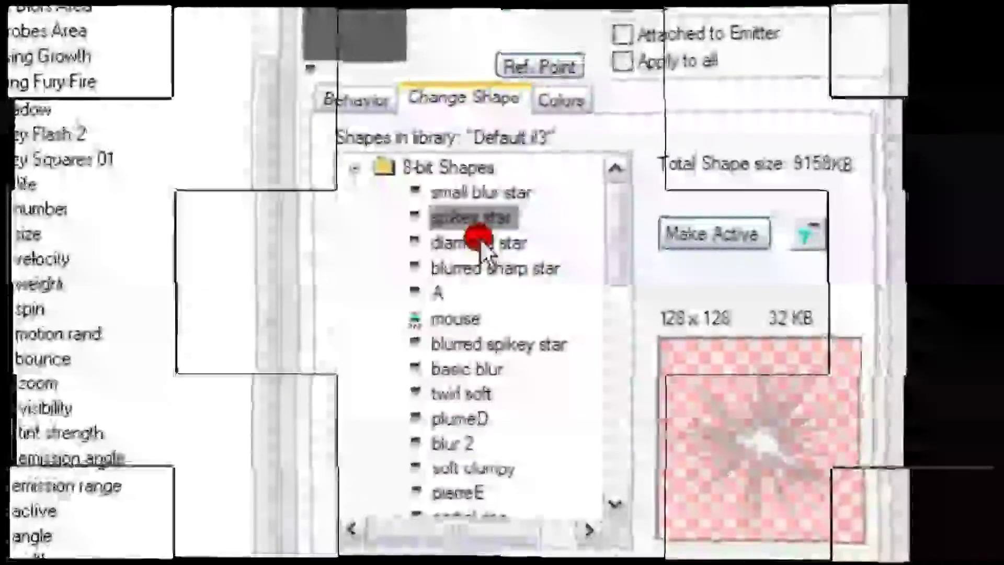
{"action": "left_click", "coordinate": [477, 242]}
{"action": "left_click", "coordinate": [672, 234]}
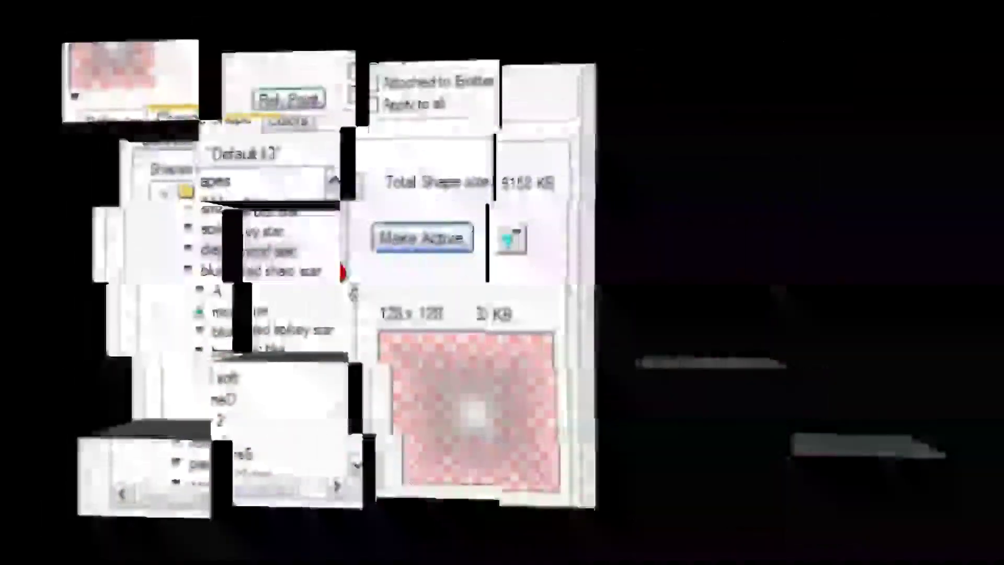